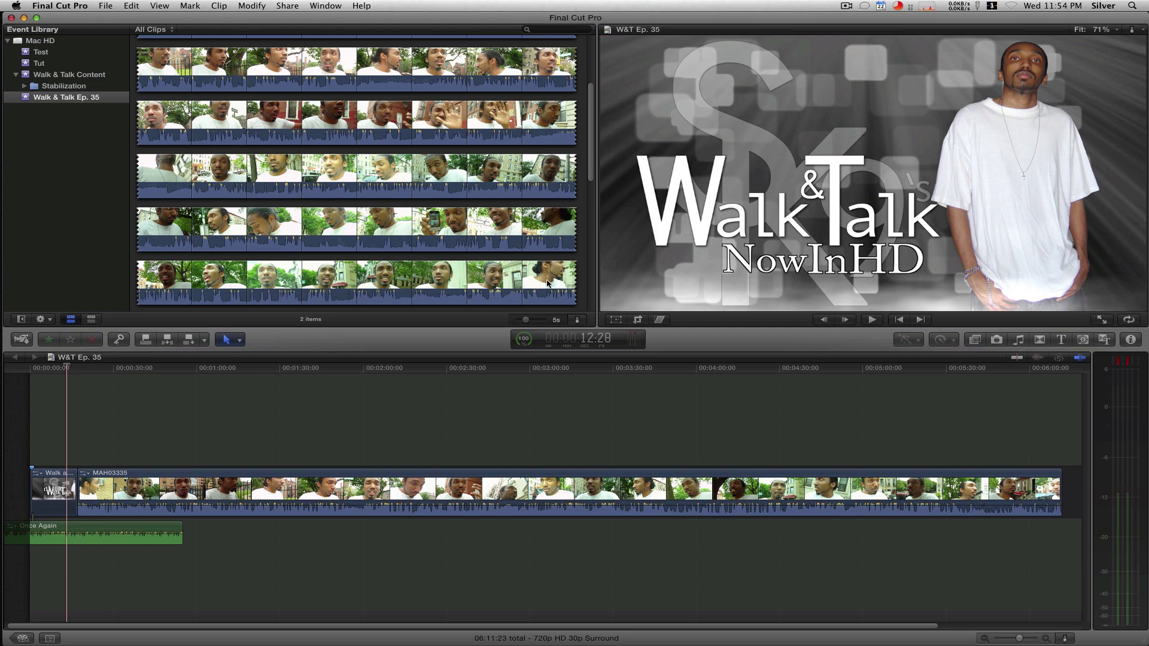
Hide the audio waveforms on the event browser clips and set the clip height to its minimum.
{"action": "left_click", "coordinate": [577, 319]}
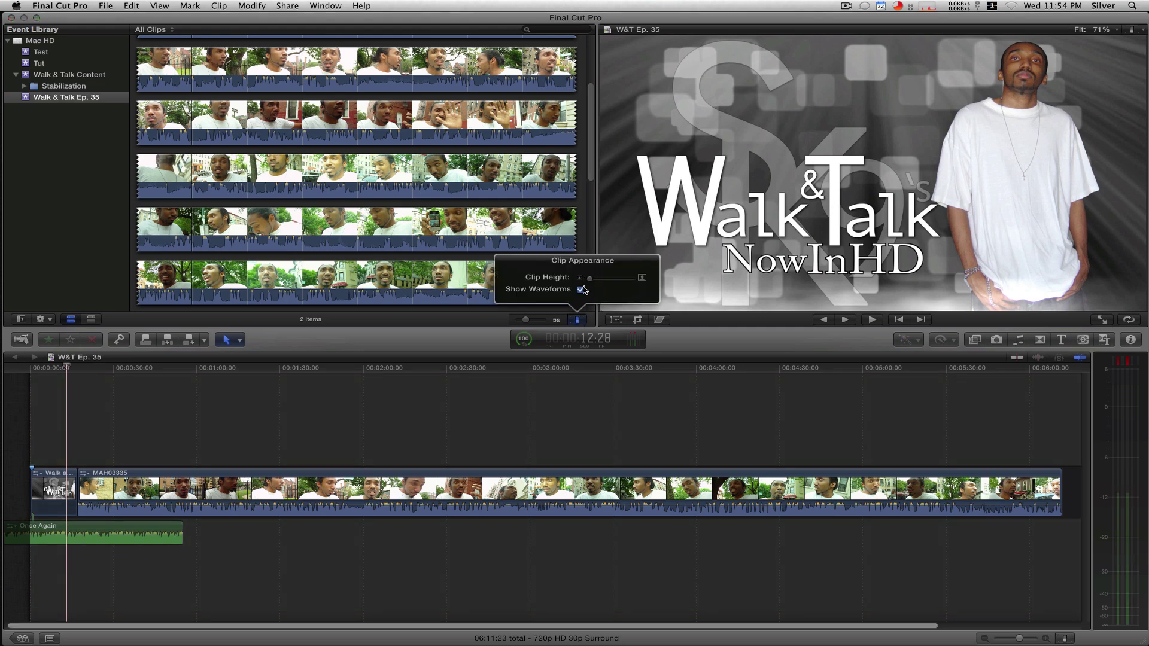
{"action": "left_click", "coordinate": [581, 290]}
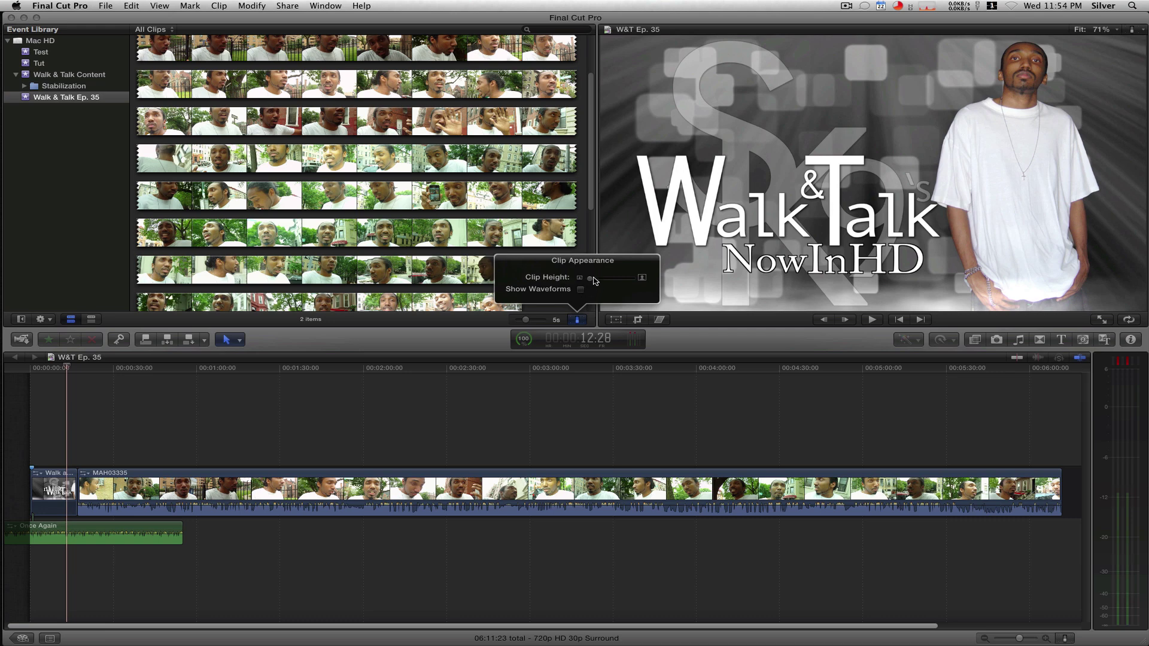
{"action": "mouse_move", "coordinate": [591, 278]}
{"action": "left_mouse_down"}
{"action": "mouse_move", "coordinate": [636, 281]}
{"action": "mouse_move", "coordinate": [575, 281]}
{"action": "left_mouse_up"}
{"action": "left_click", "coordinate": [579, 322]}
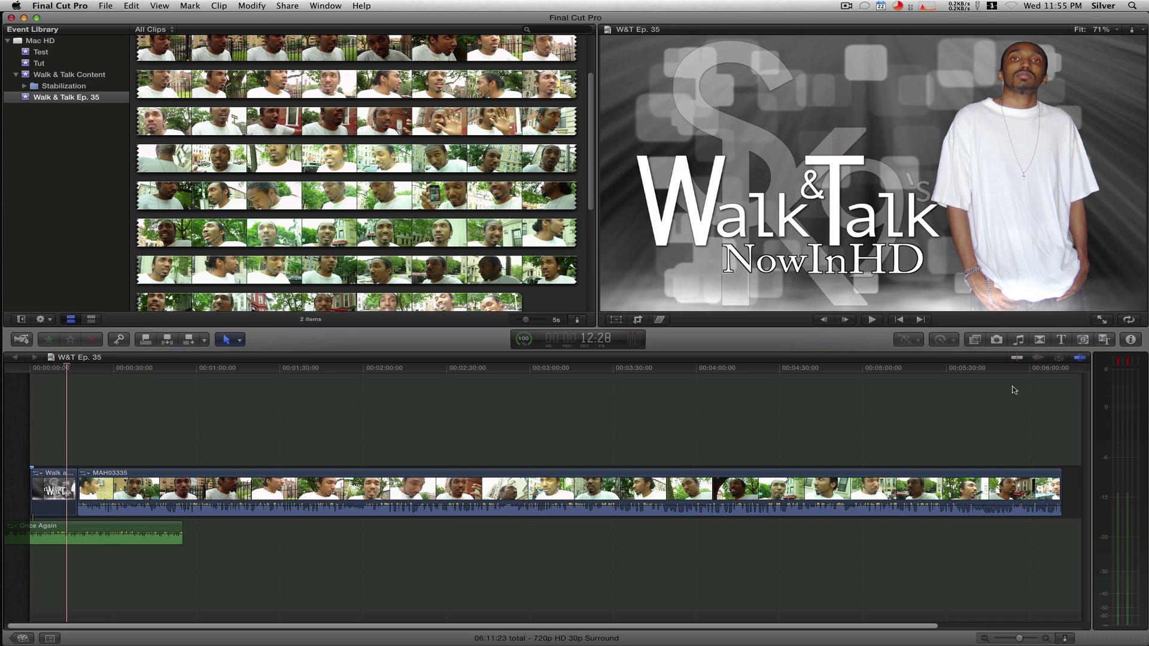
Try video and audio skimming over the timeline, and switch skimming back off.
{"action": "left_click", "coordinate": [1016, 358]}
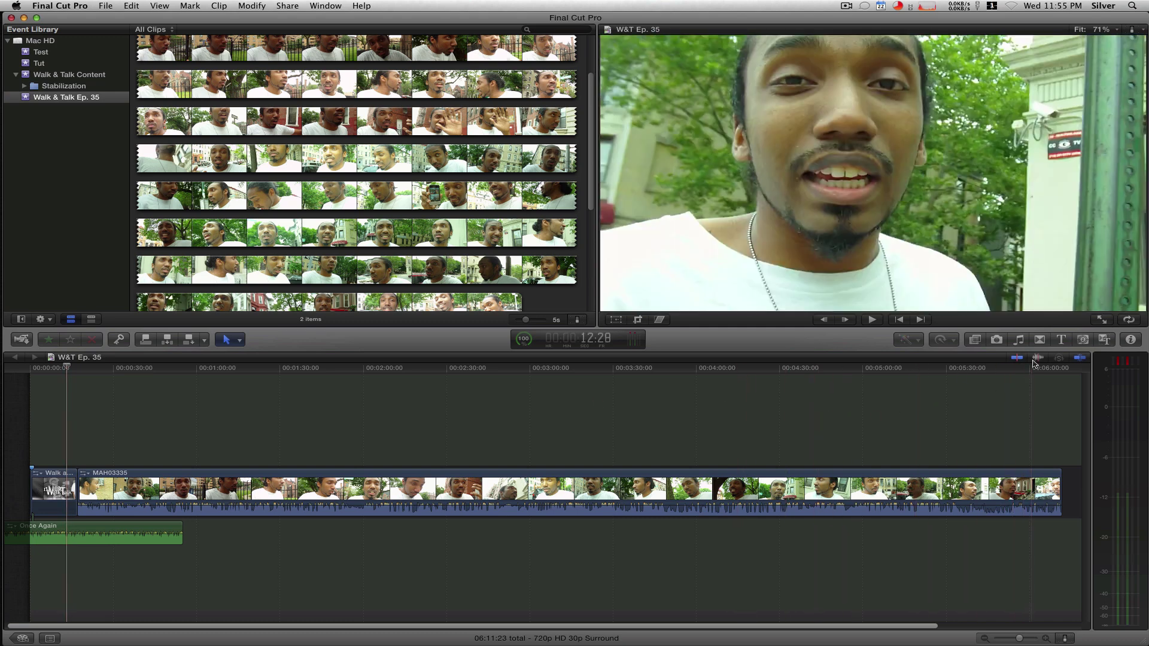
{"action": "left_click", "coordinate": [1038, 358]}
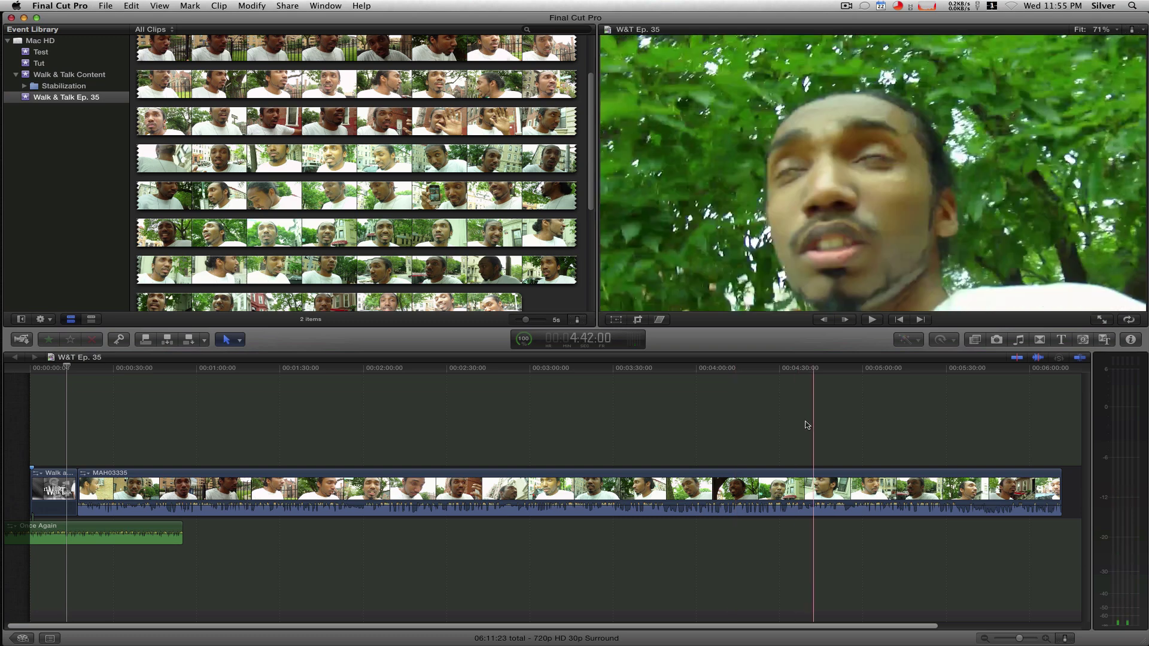
{"action": "left_click", "coordinate": [1016, 358]}
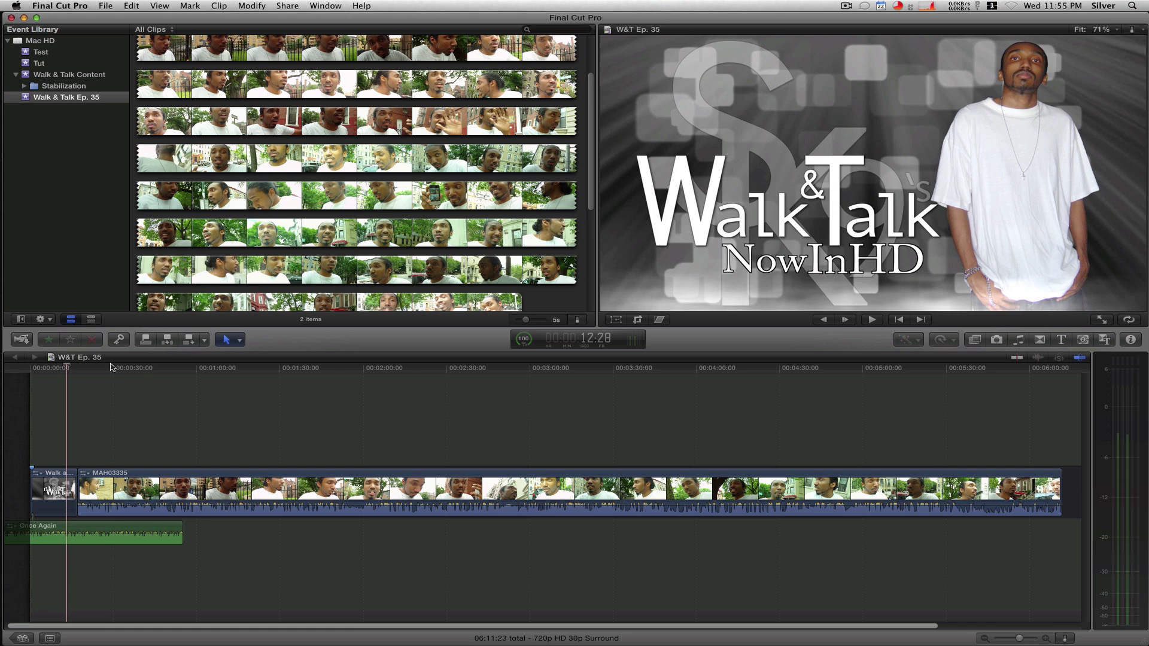
Apply the Glass Block video effect to the Walk and Talk Intro HD clip.
{"action": "left_click", "coordinate": [973, 340]}
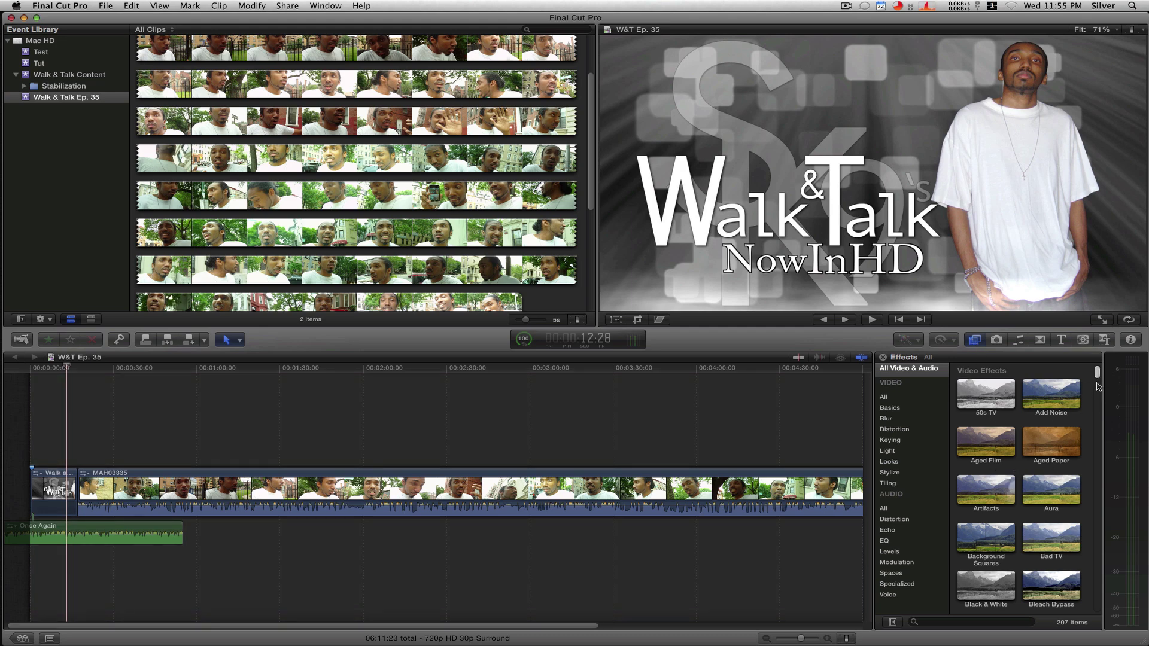
{"action": "left_click_drag", "start_coordinate": [1098, 386], "coordinate": [1097, 419]}
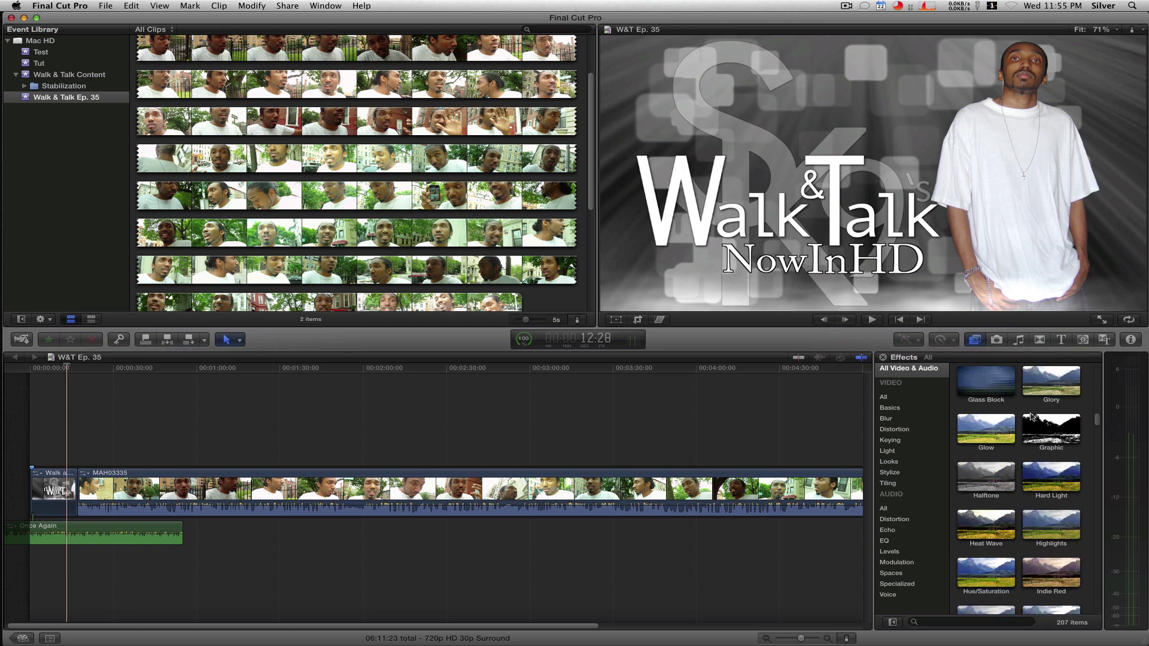
{"action": "left_click_drag", "start_coordinate": [979, 377], "coordinate": [55, 490]}
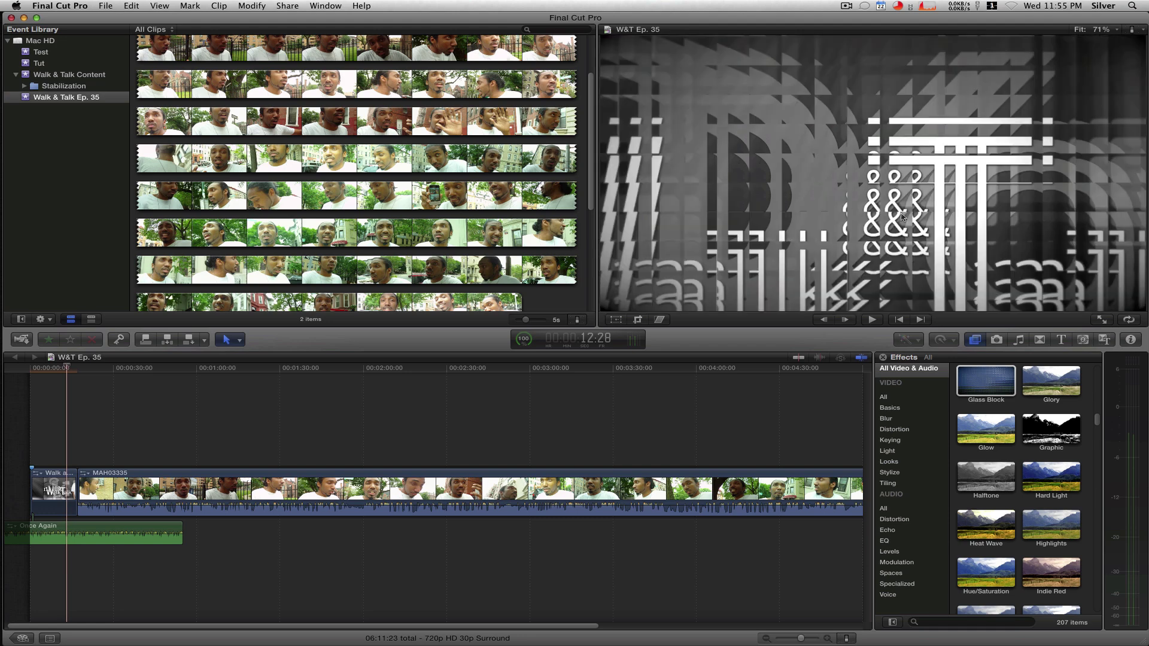
Play the intro clip with the Glass Block effect, and remove the effect from it.
{"action": "key", "text": "space"}
{"action": "key", "text": "space"}
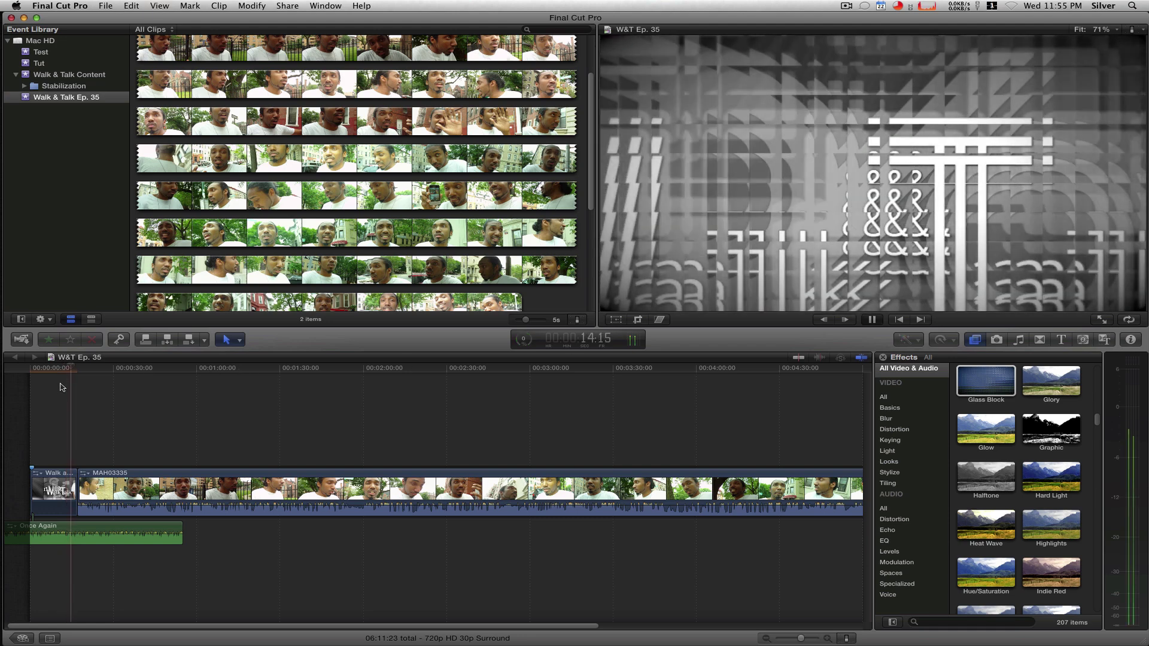
{"action": "left_click", "coordinate": [60, 370]}
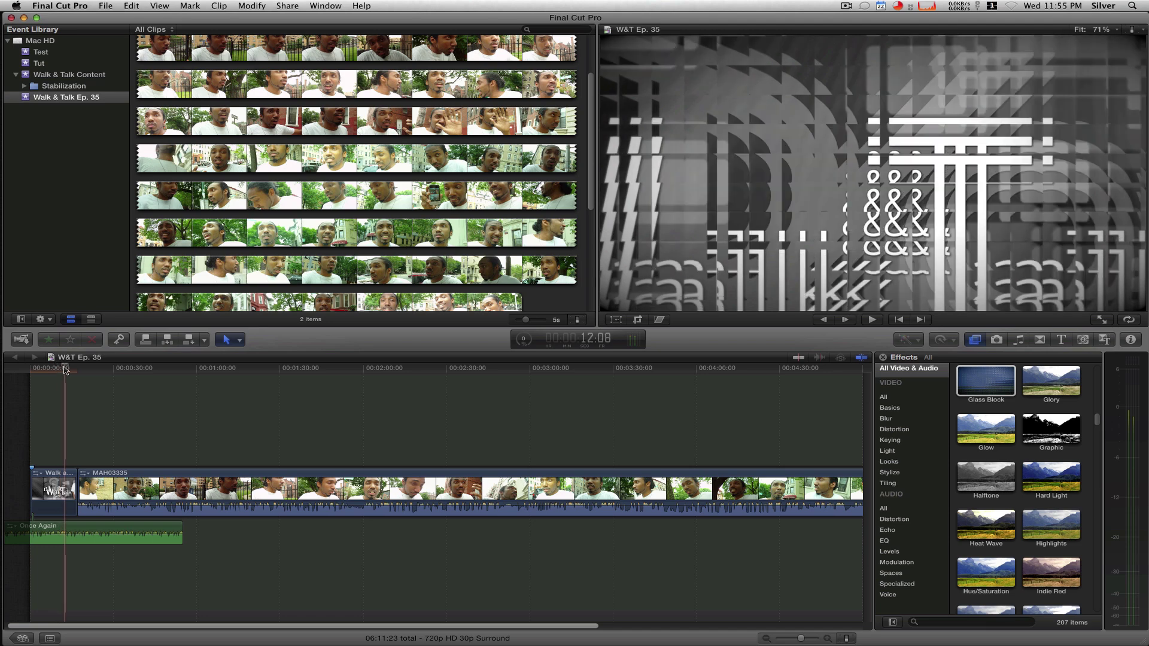
{"action": "left_click", "coordinate": [67, 371]}
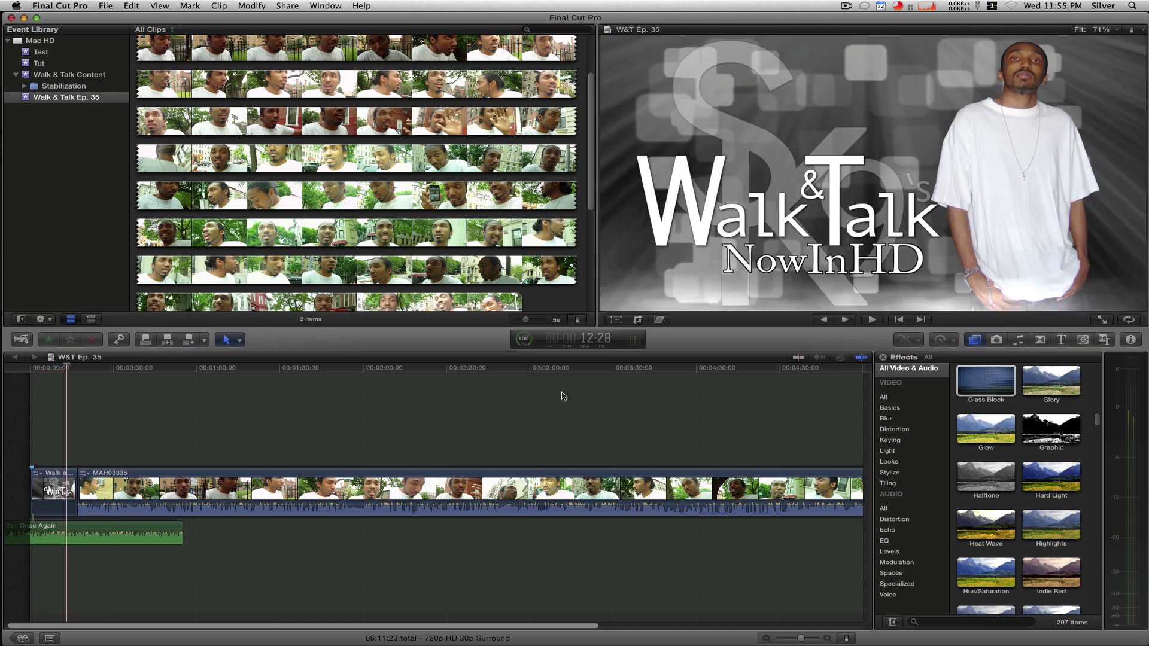
Look through the available effects, transitions, titles, generators and themes.
{"action": "left_click", "coordinate": [915, 388]}
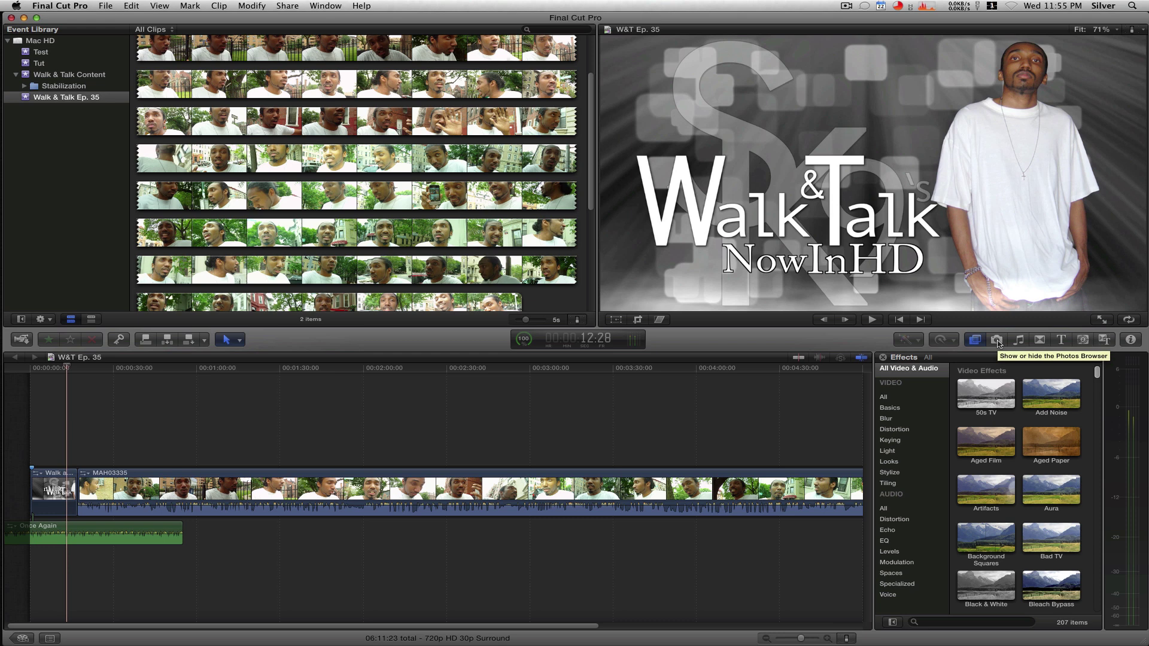
{"action": "left_click", "coordinate": [1040, 341]}
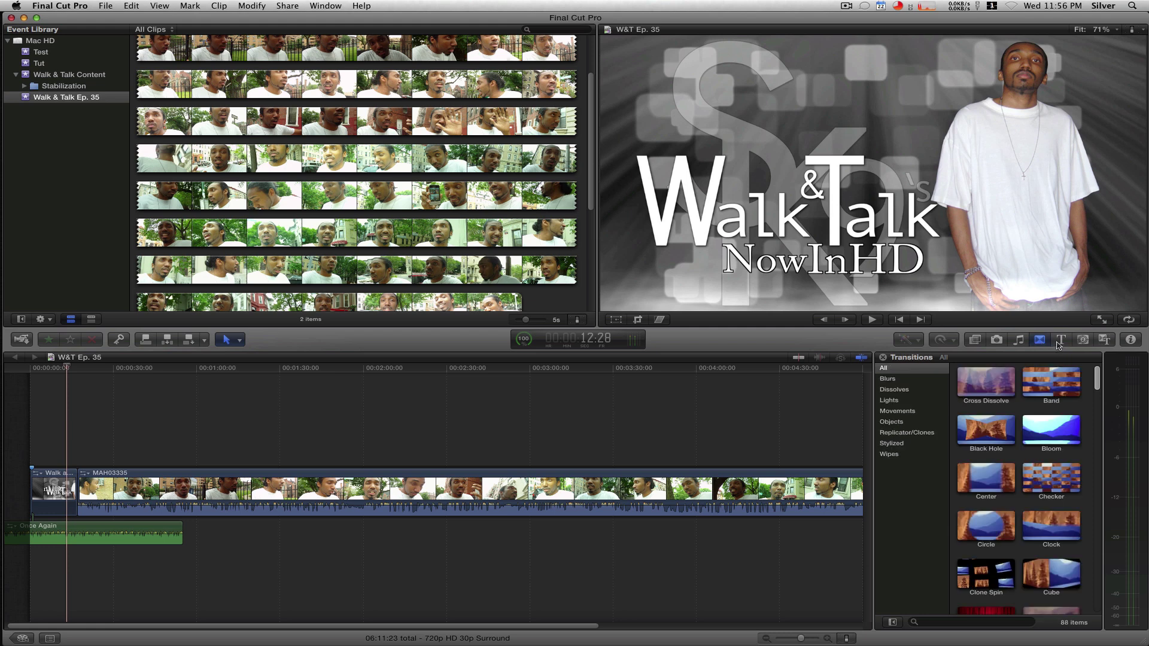
{"action": "left_click", "coordinate": [1060, 341]}
{"action": "left_click", "coordinate": [1084, 341]}
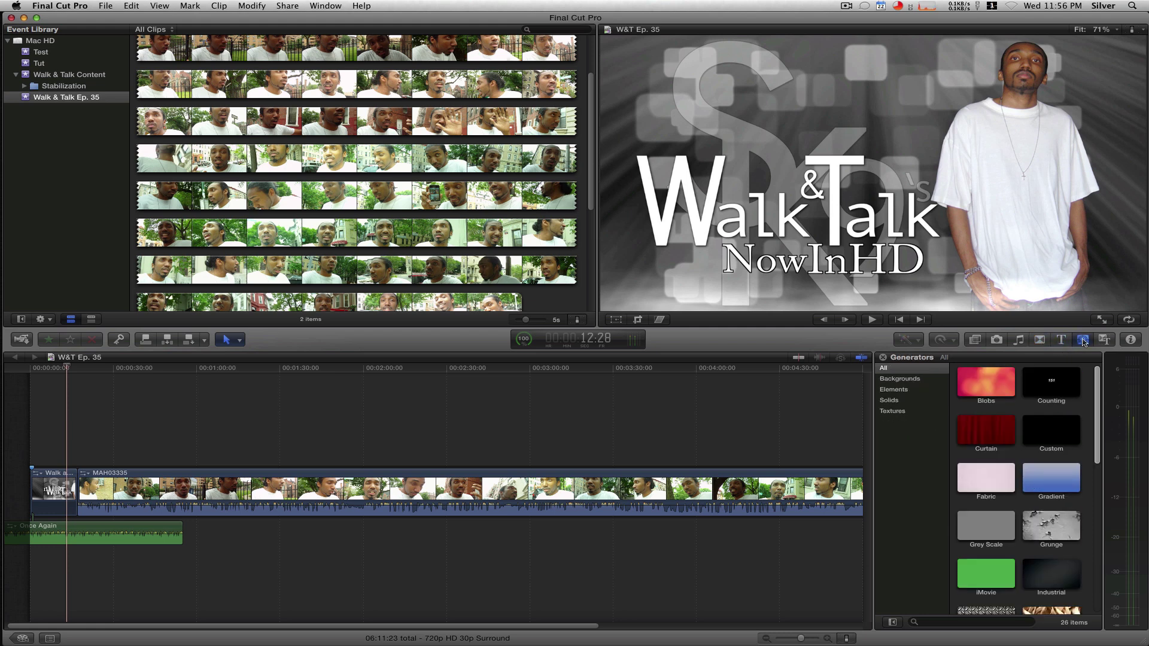
{"action": "left_click", "coordinate": [1105, 340]}
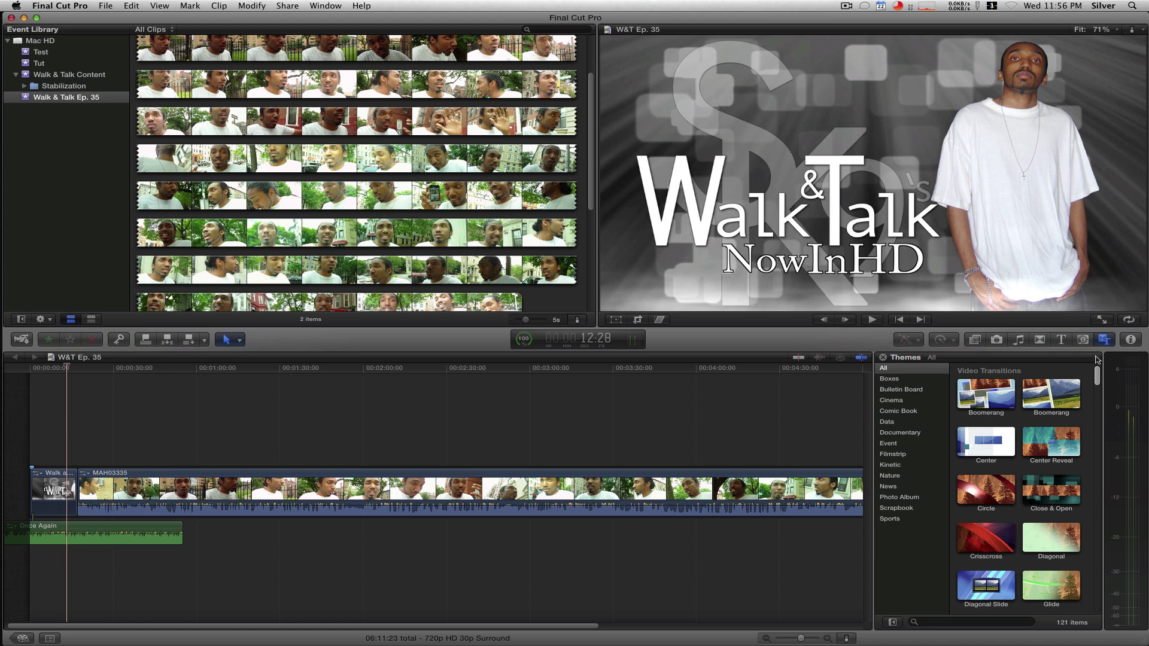
Apply the Fade To Color transition at the edit between the Walk and Talk Intro HD clip and MAH03335.
{"action": "left_click", "coordinate": [1040, 340]}
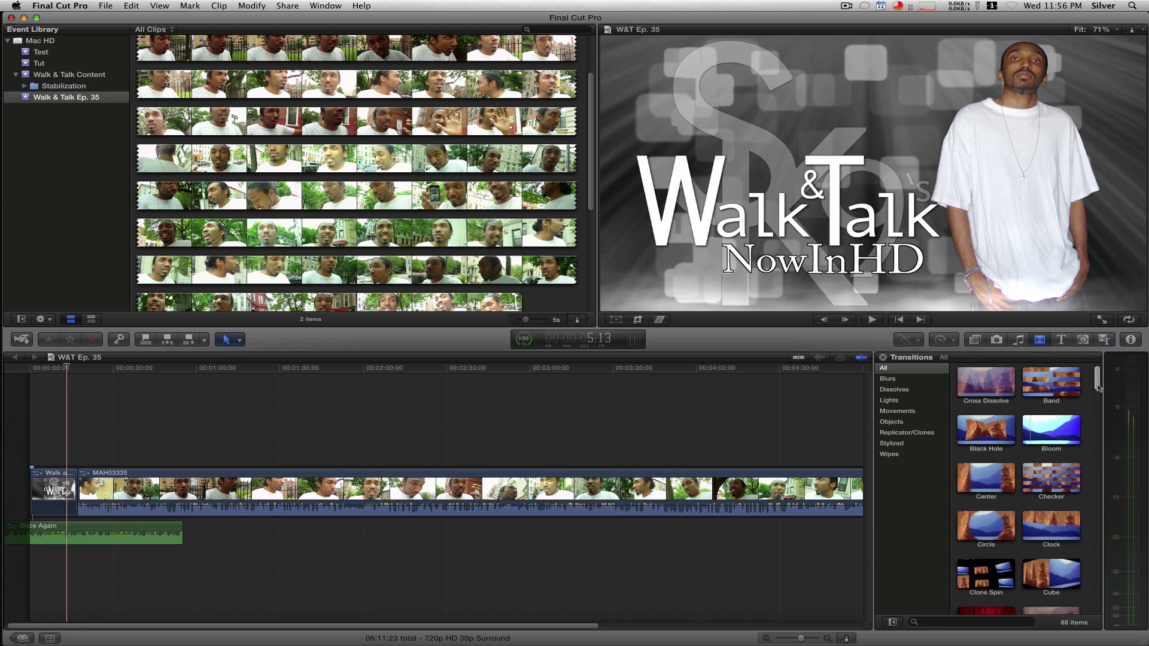
{"action": "left_click_drag", "start_coordinate": [1099, 387], "coordinate": [1099, 413]}
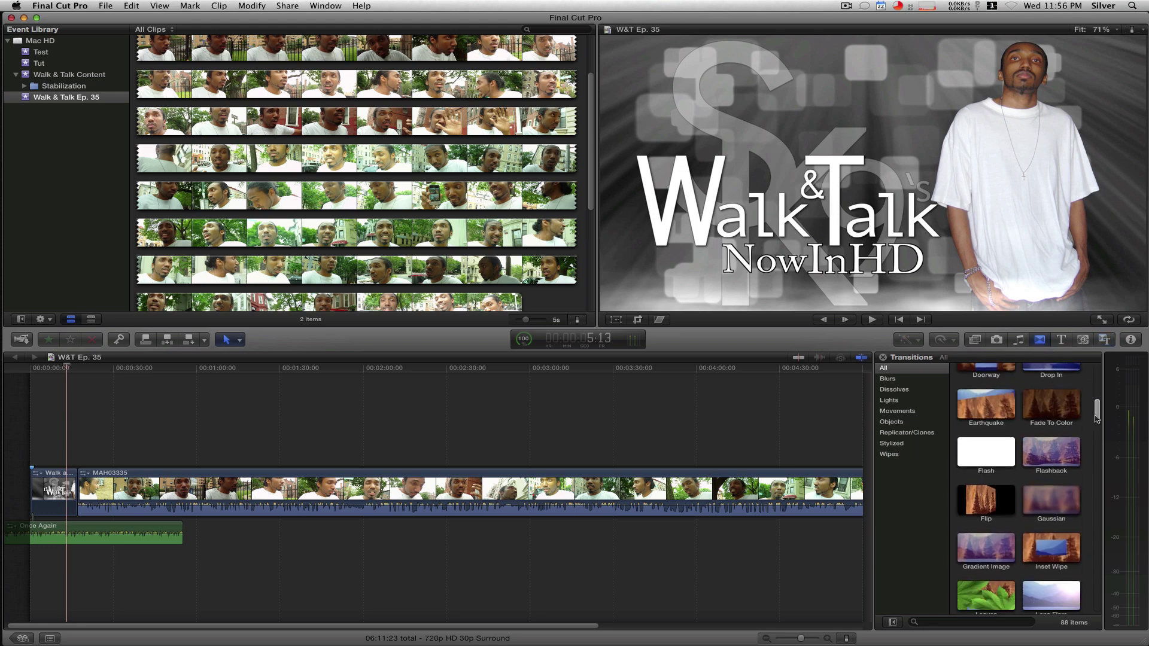
{"action": "left_click", "coordinate": [1061, 407]}
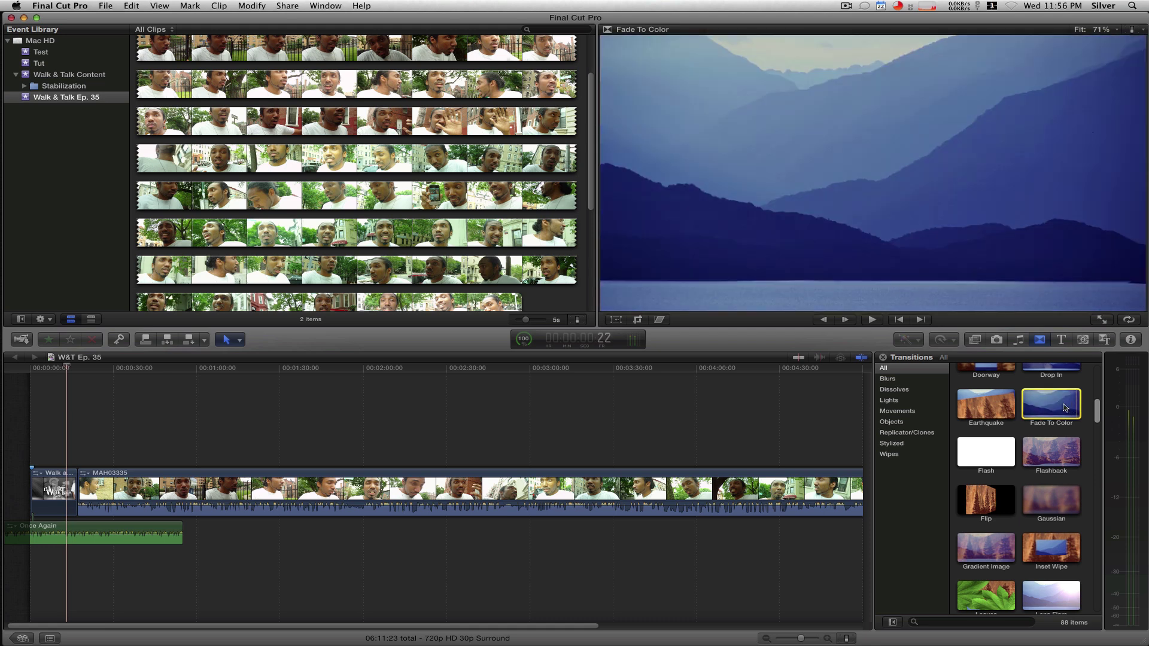
{"action": "left_click_drag", "start_coordinate": [1057, 405], "coordinate": [77, 494]}
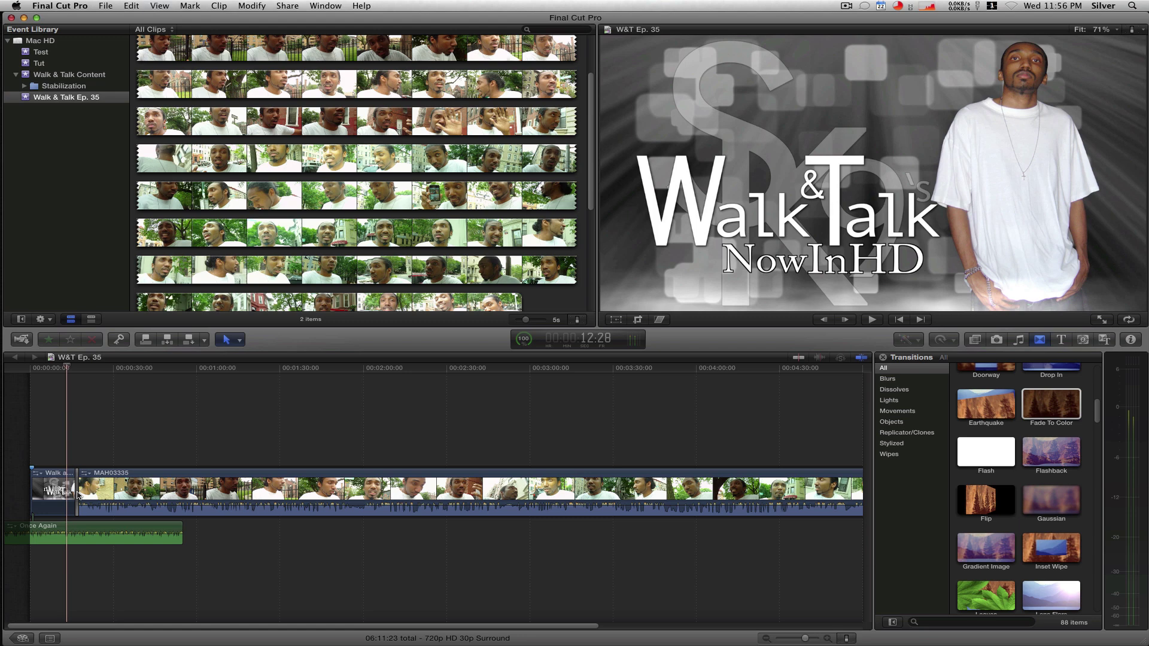
Play the timeline from 16:09 across the Fade To Color transition into the MAH03335 clip.
{"action": "key", "text": "super+equal"}
{"action": "key", "text": "super+equal"}
{"action": "key", "text": "super+equal"}
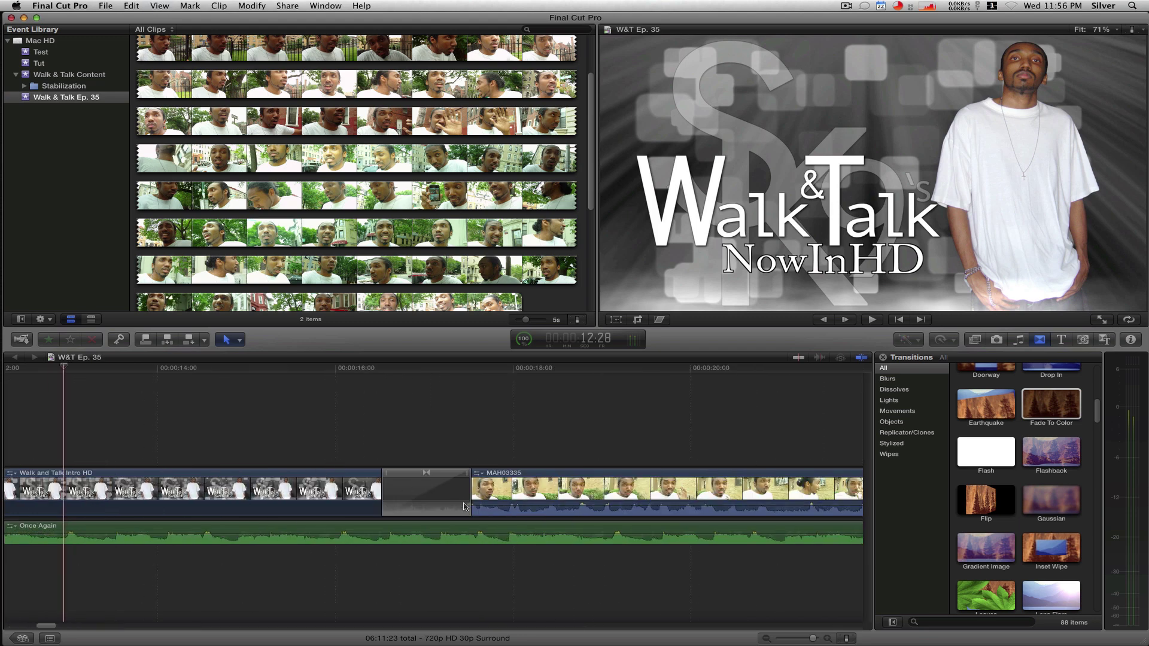
{"action": "left_click", "coordinate": [363, 370]}
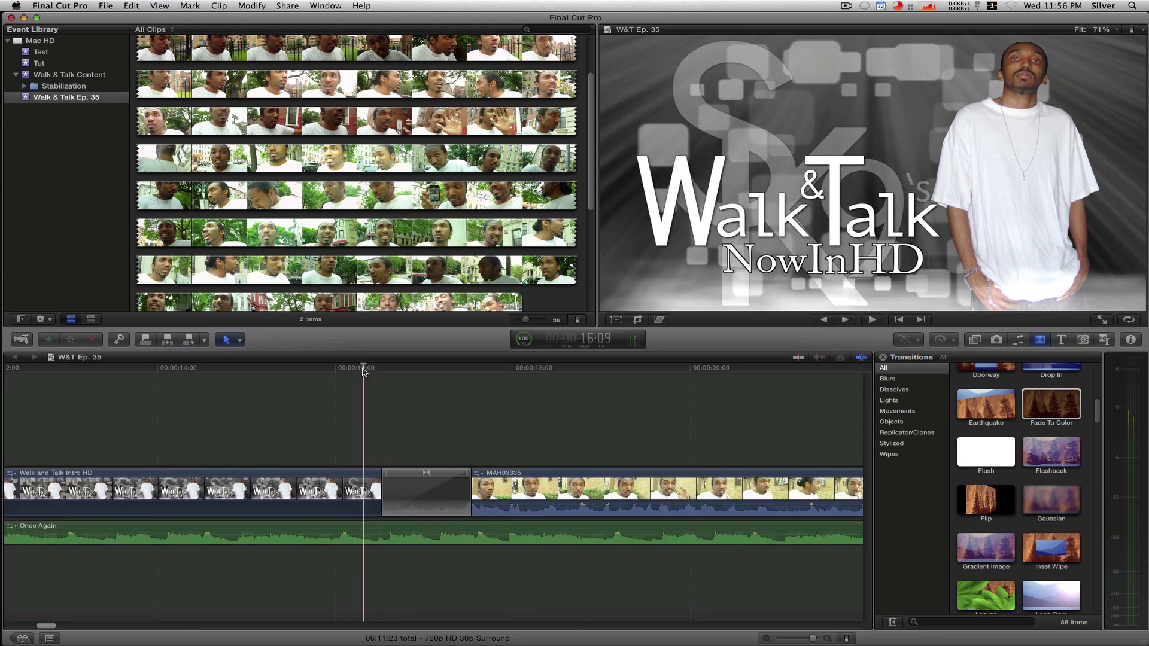
{"action": "key", "text": "space"}
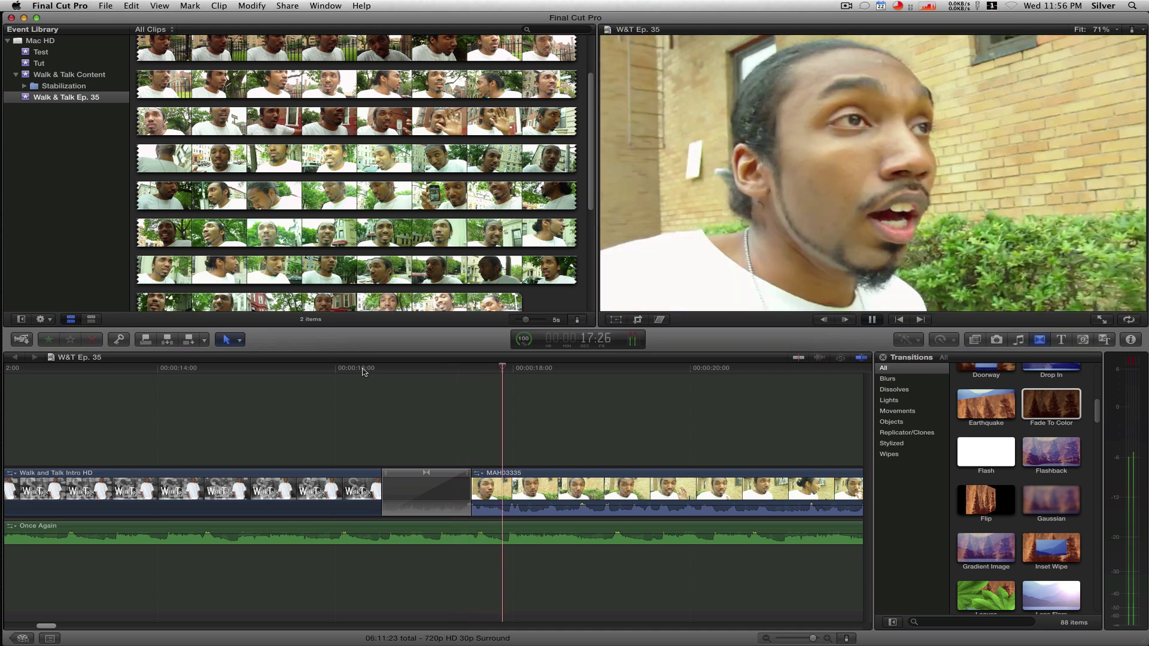
{"action": "key", "text": "space"}
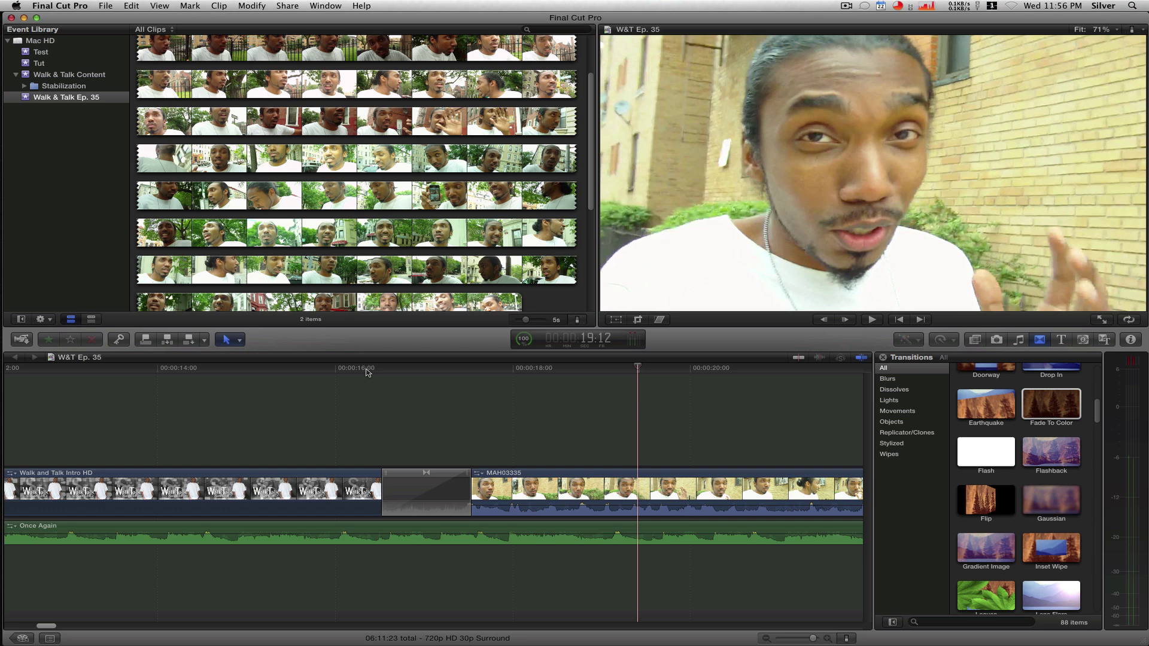
Apply the Fade To Color transition to the beginning of the Walk and Talk Intro HD clip.
{"action": "left_click_drag", "start_coordinate": [367, 373], "coordinate": [66, 377]}
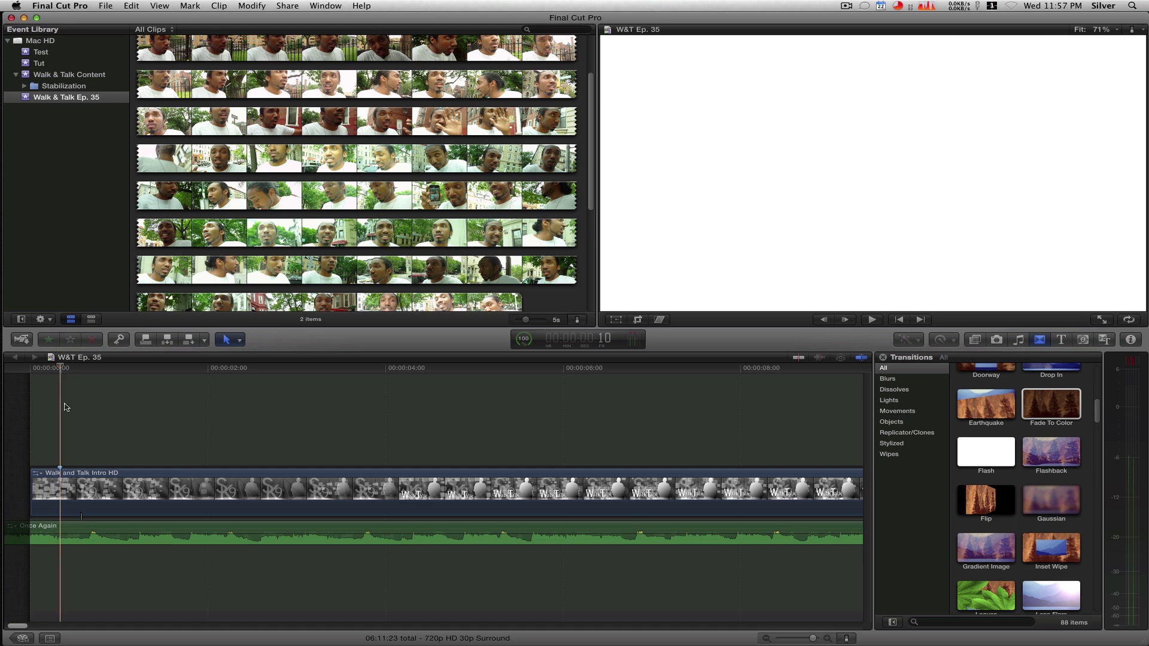
{"action": "left_click", "coordinate": [1054, 405]}
{"action": "left_click_drag", "start_coordinate": [1054, 406], "coordinate": [40, 488]}
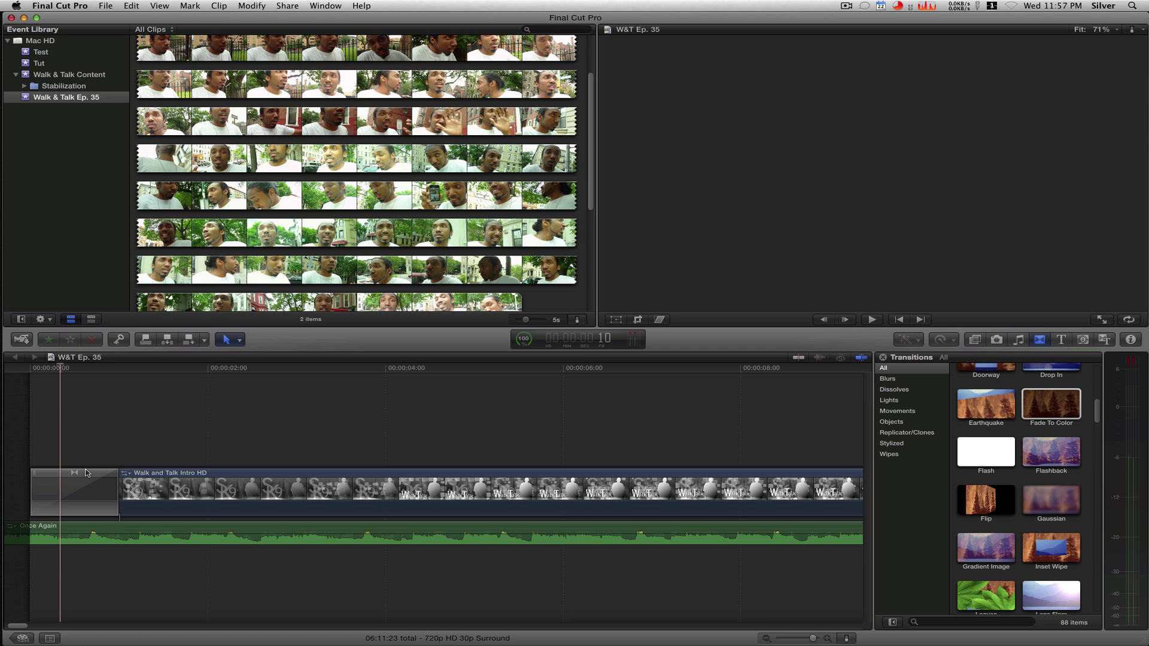
Play the opening transition from the start of the timeline, and move the playhead to 1:09.
{"action": "left_click", "coordinate": [26, 369]}
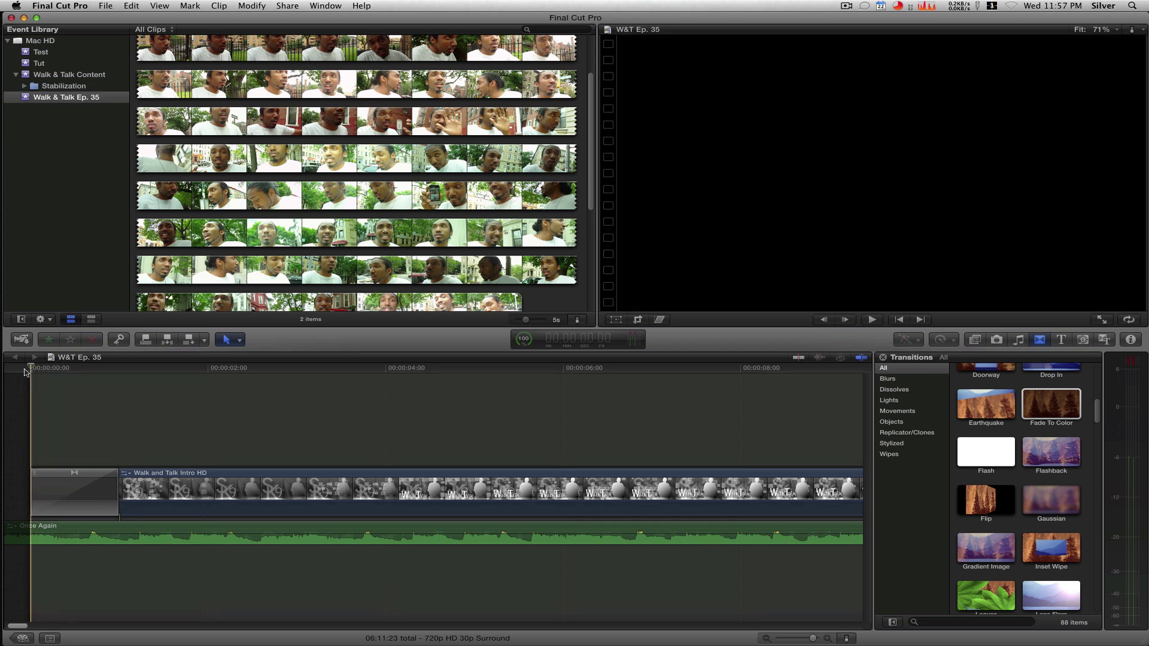
{"action": "key", "text": "space"}
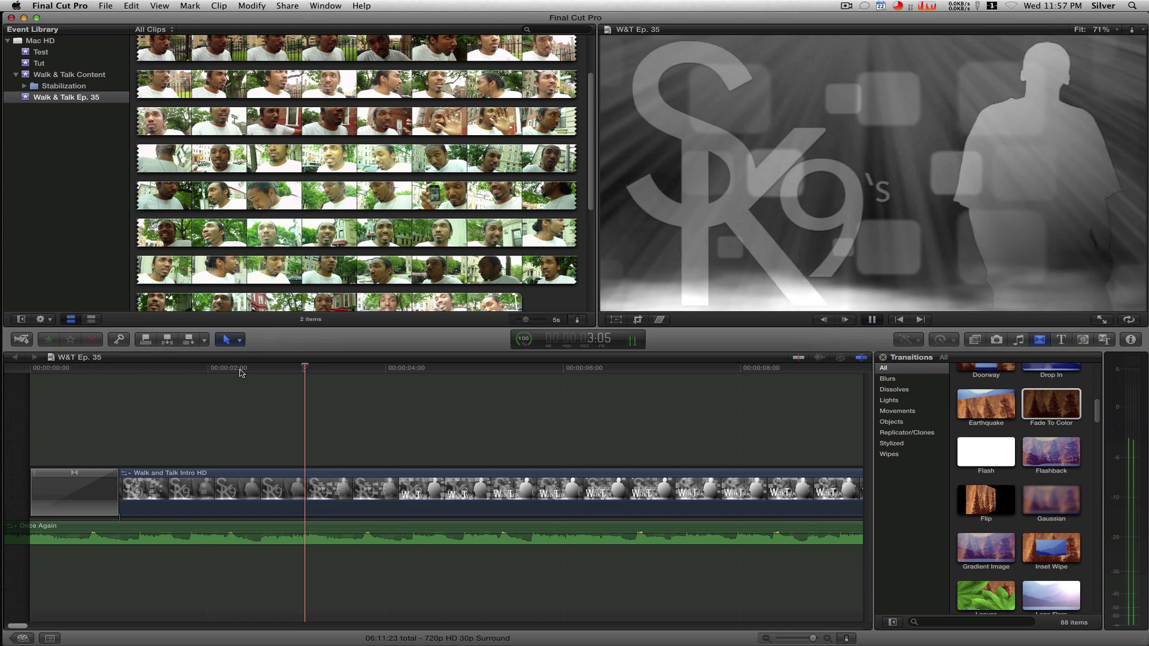
{"action": "key", "text": "space"}
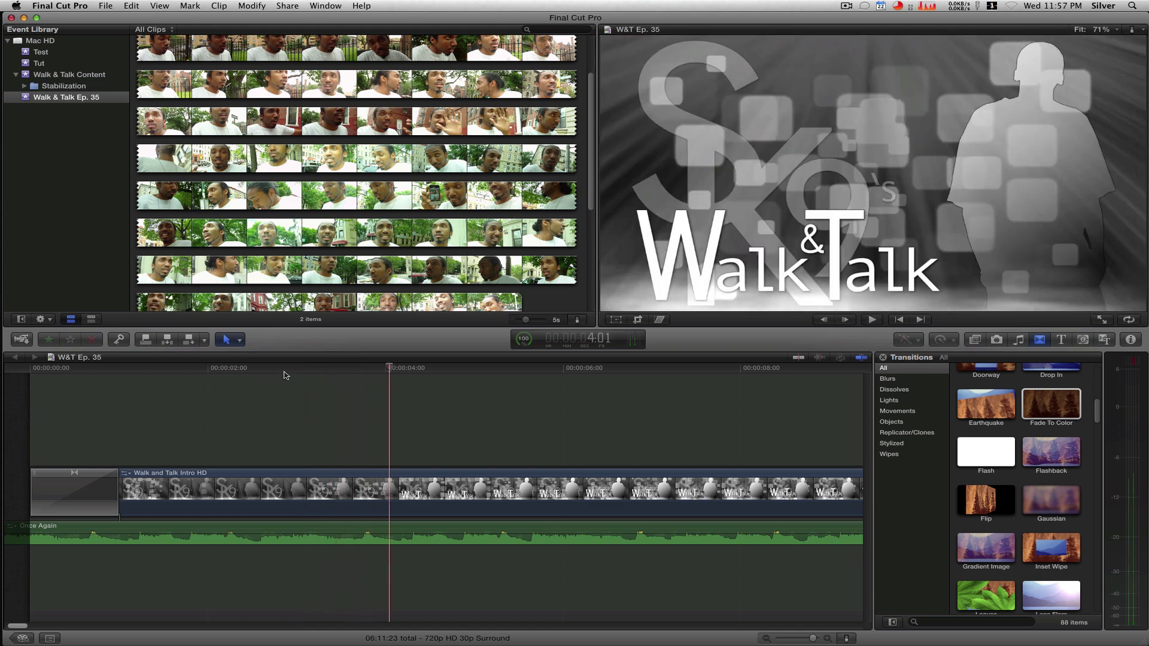
{"action": "mouse_move", "coordinate": [130, 369]}
{"action": "left_mouse_down"}
{"action": "mouse_move", "coordinate": [45, 369]}
{"action": "mouse_move", "coordinate": [148, 366]}
{"action": "left_mouse_up"}
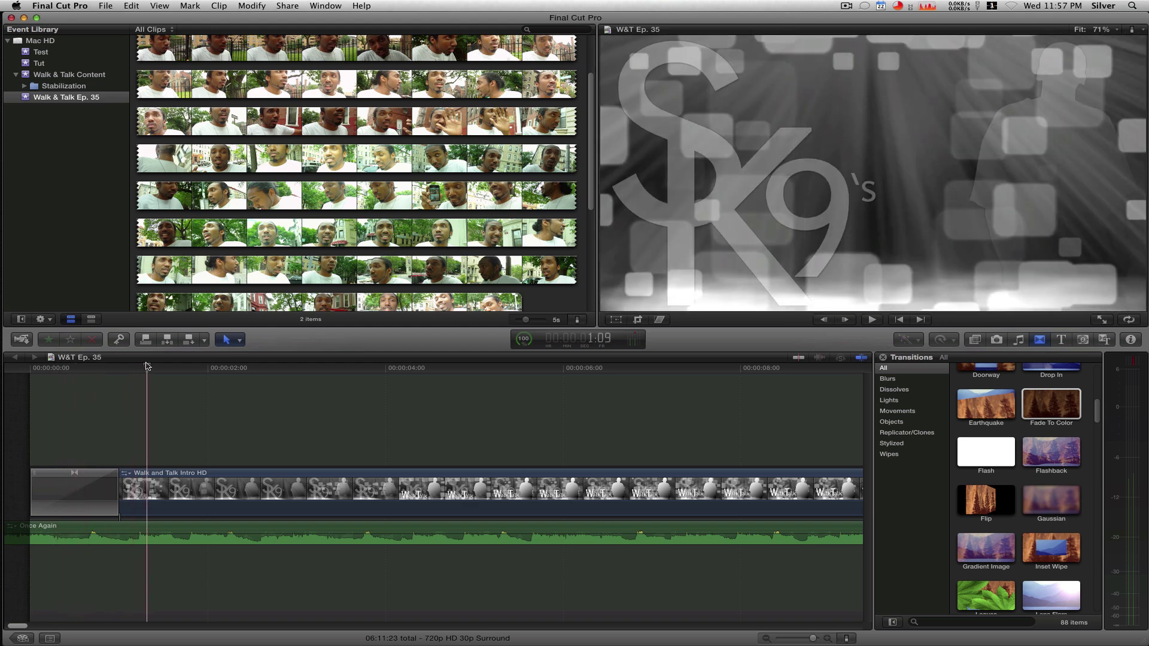
Open the Precision Editor for the transition between the Walk and Talk Intro HD clip and MAH03335.
{"action": "key", "text": "super+minus"}
{"action": "key", "text": "super+minus"}
{"action": "key", "text": "super+minus"}
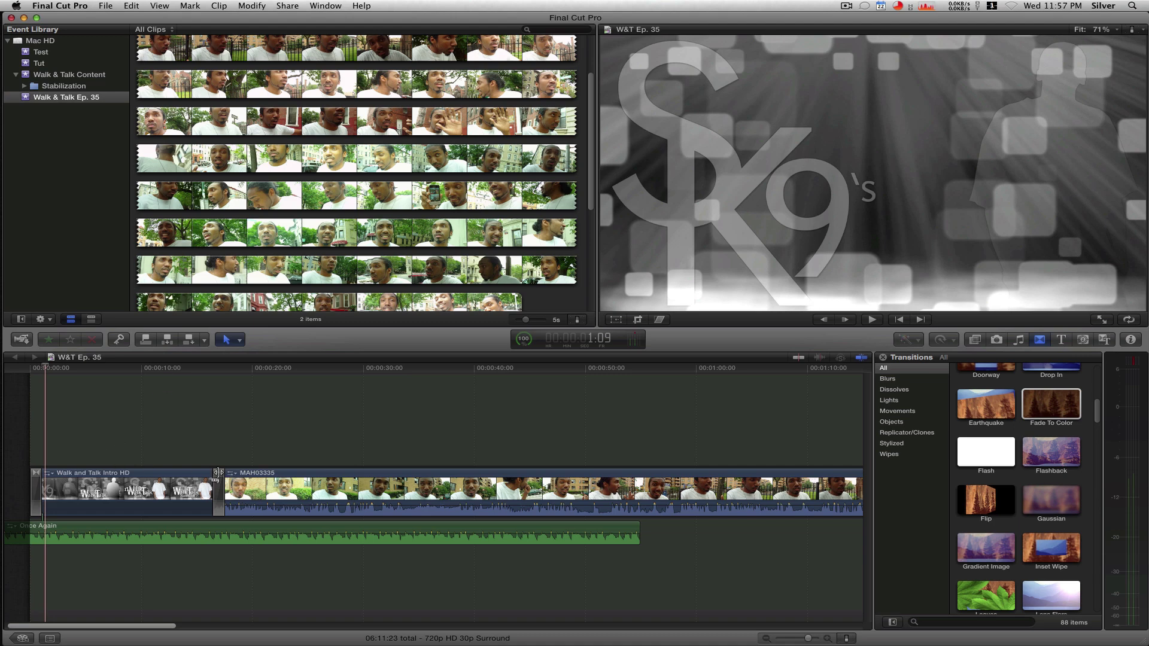
{"action": "double_click", "coordinate": [217, 473]}
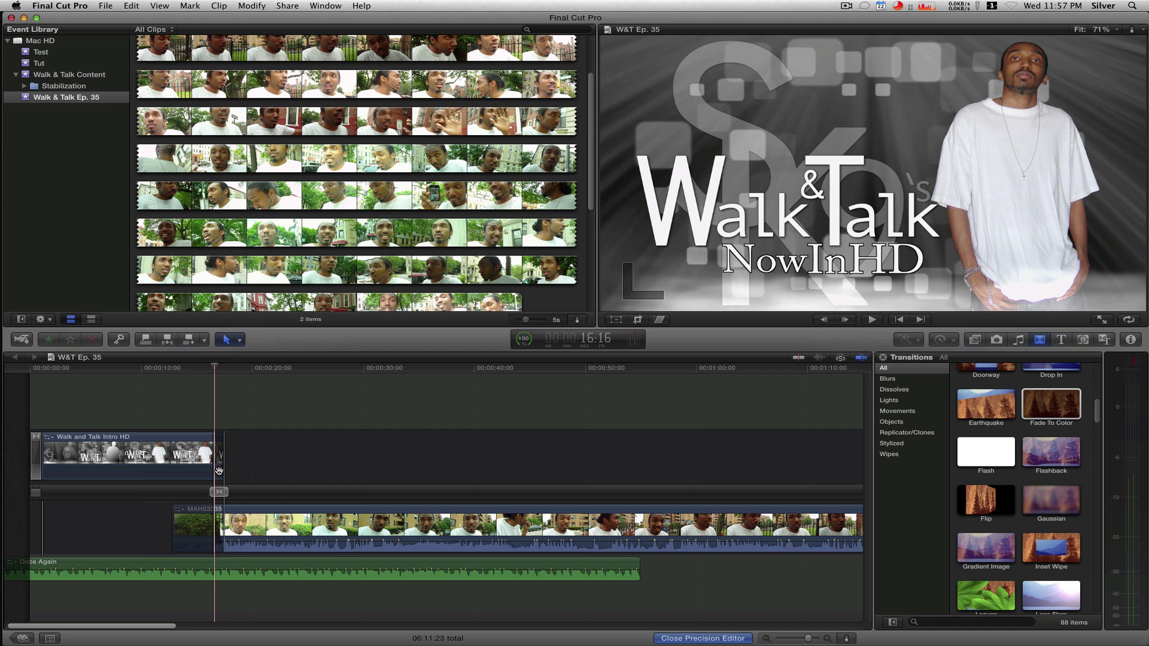
{"action": "key", "text": "super+equal"}
{"action": "key", "text": "super+equal"}
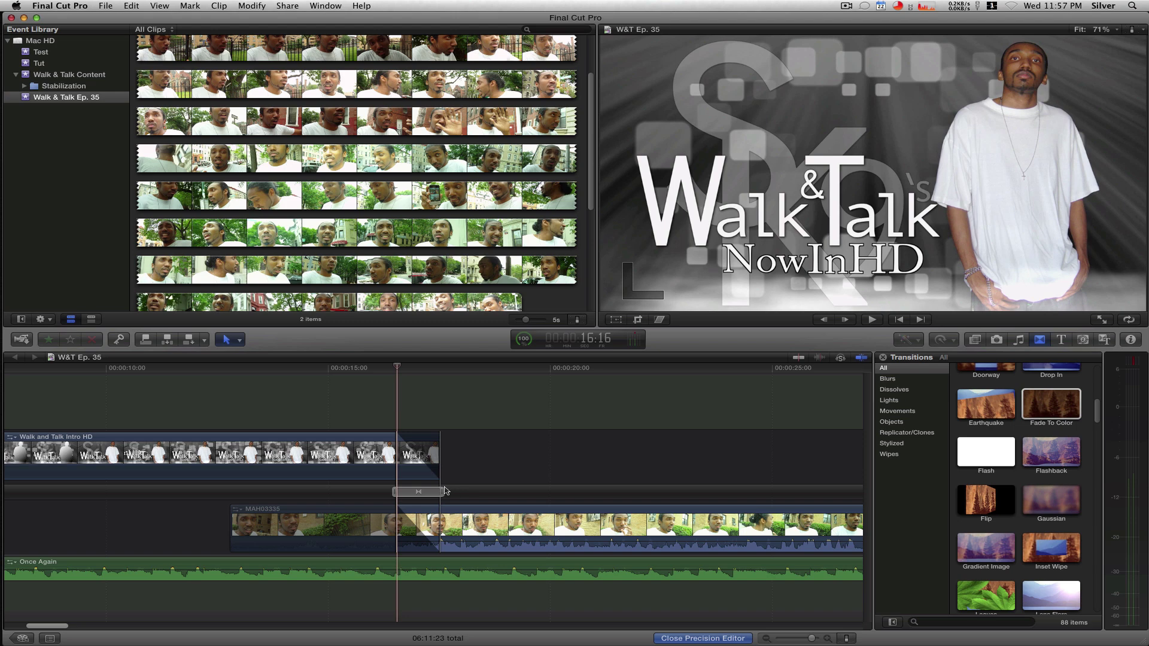
Try adjusting the MAH03335 side of the transition in the Precision Editor, and undo the last two edits.
{"action": "left_click", "coordinate": [424, 512]}
{"action": "mouse_move", "coordinate": [424, 512]}
{"action": "left_mouse_down"}
{"action": "mouse_move", "coordinate": [401, 512]}
{"action": "mouse_move", "coordinate": [541, 512]}
{"action": "mouse_move", "coordinate": [437, 510]}
{"action": "left_mouse_up"}
{"action": "key", "text": "super+z"}
{"action": "key", "text": "super+z"}
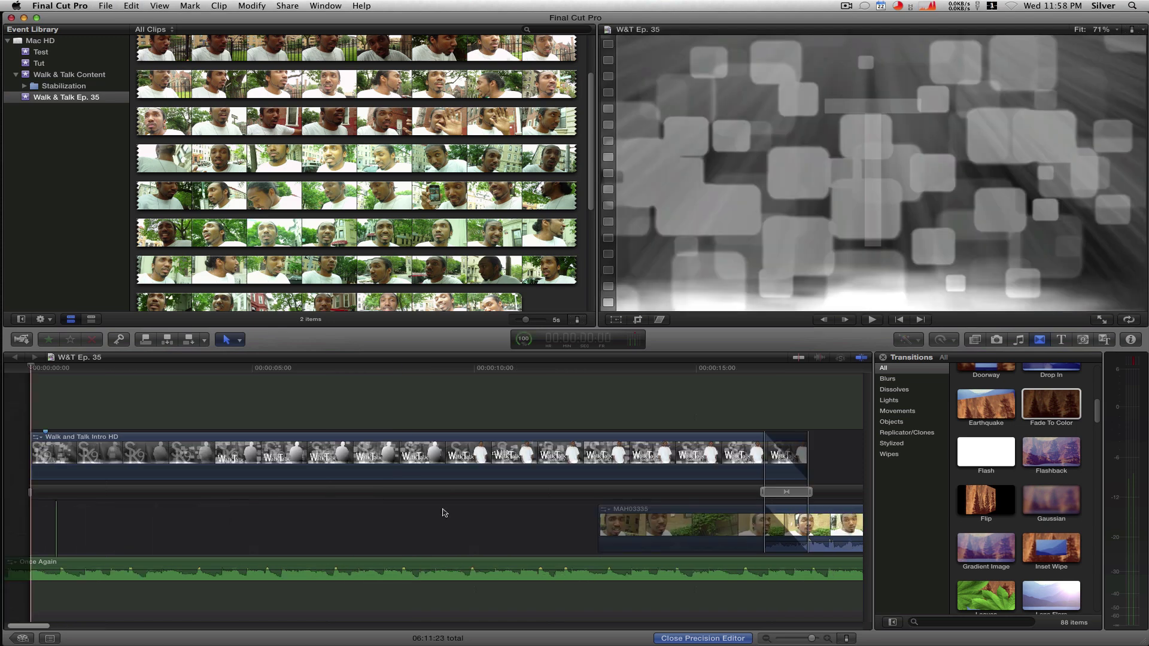
Add the default transition at the start of the Walk and Talk Intro HD clip.
{"action": "key", "text": "super+t"}
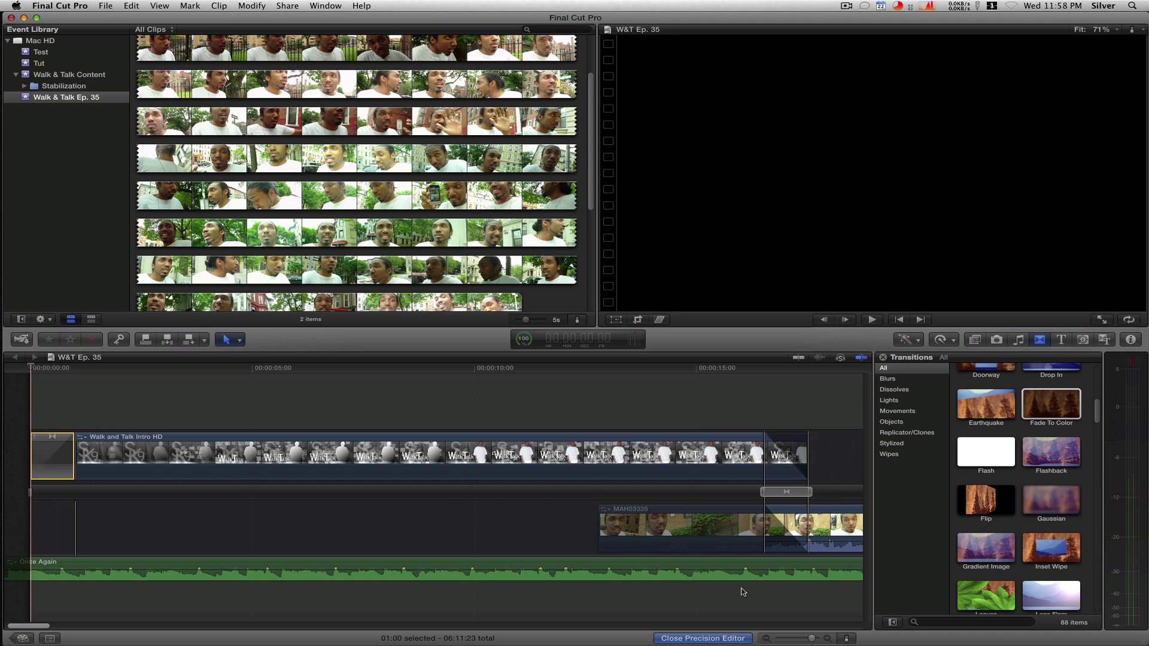
Close the Precision Editor and play the opening transition from the start of the timeline.
{"action": "left_click", "coordinate": [702, 639]}
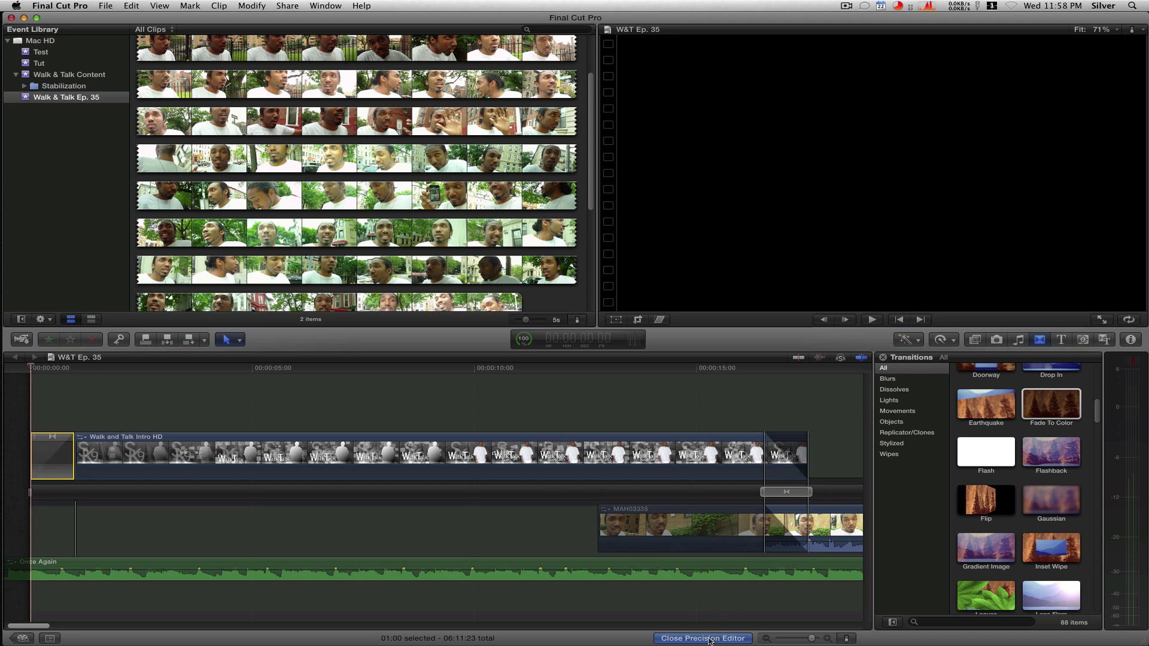
{"action": "key", "text": "space"}
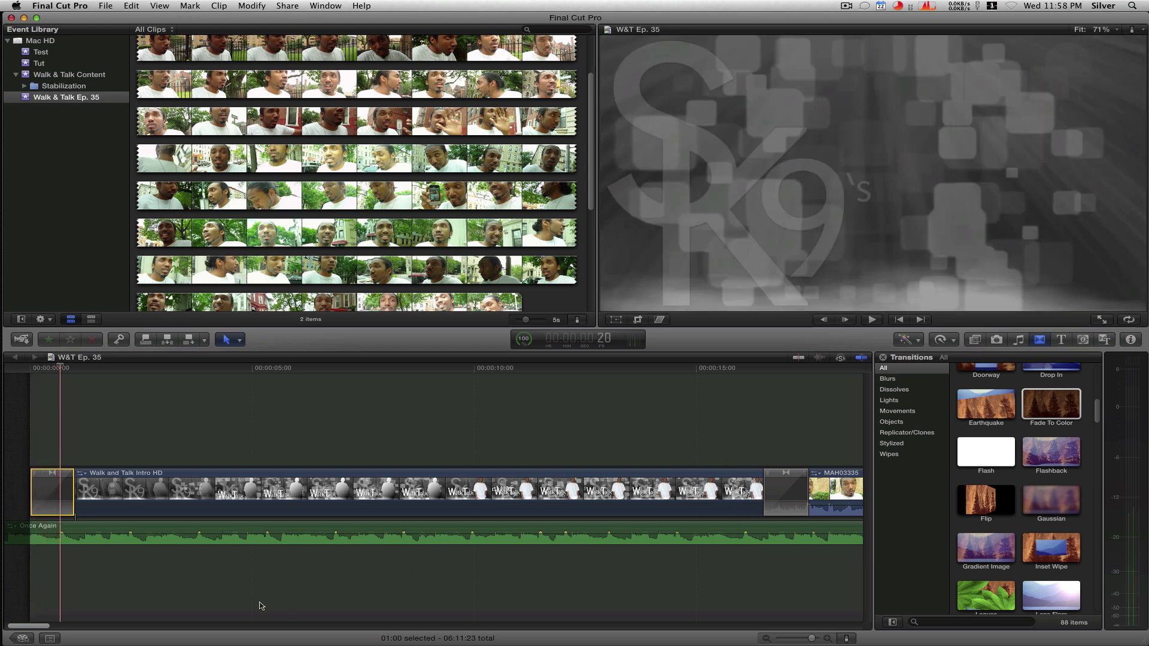
Connect the W&T Title clip from the Walk & Talk Content event above the start of MAH03335.
{"action": "mouse_move", "coordinate": [33, 626]}
{"action": "left_mouse_down"}
{"action": "mouse_move", "coordinate": [189, 628]}
{"action": "mouse_move", "coordinate": [50, 628]}
{"action": "left_mouse_up"}
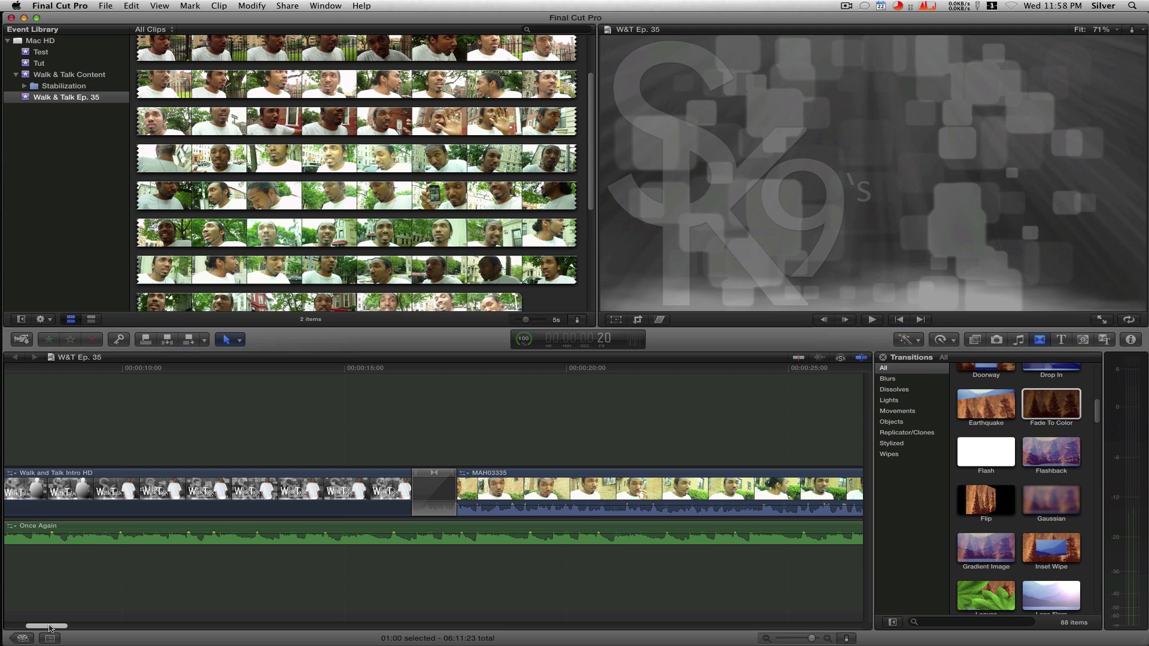
{"action": "key", "text": "super+minus"}
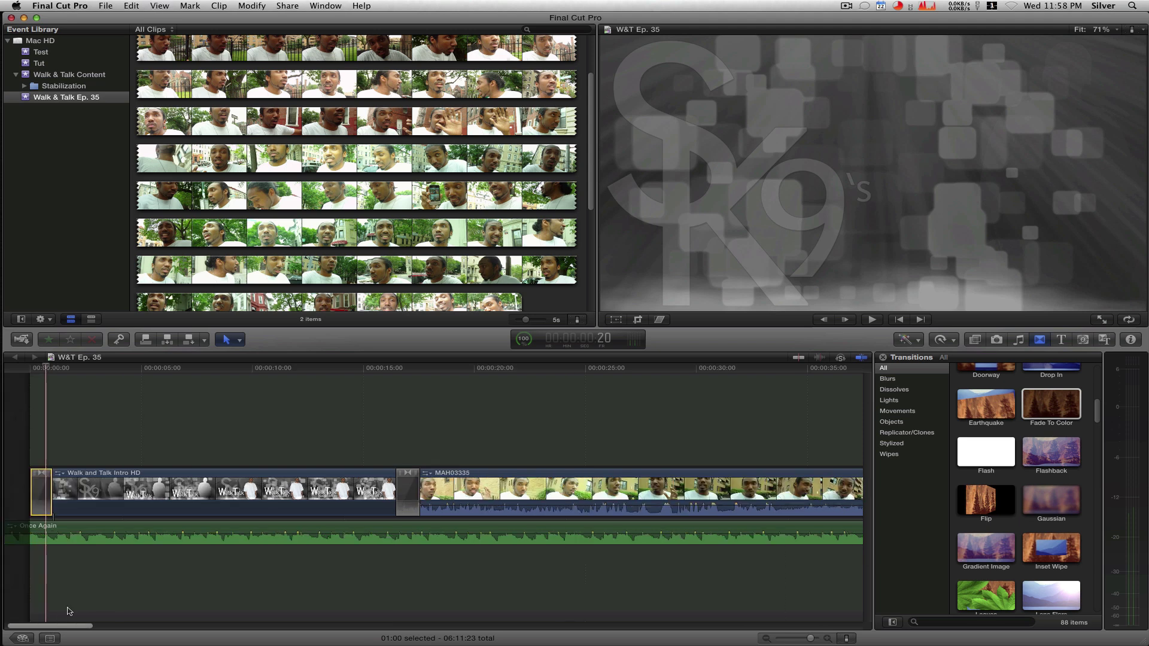
{"action": "key", "text": "super+minus"}
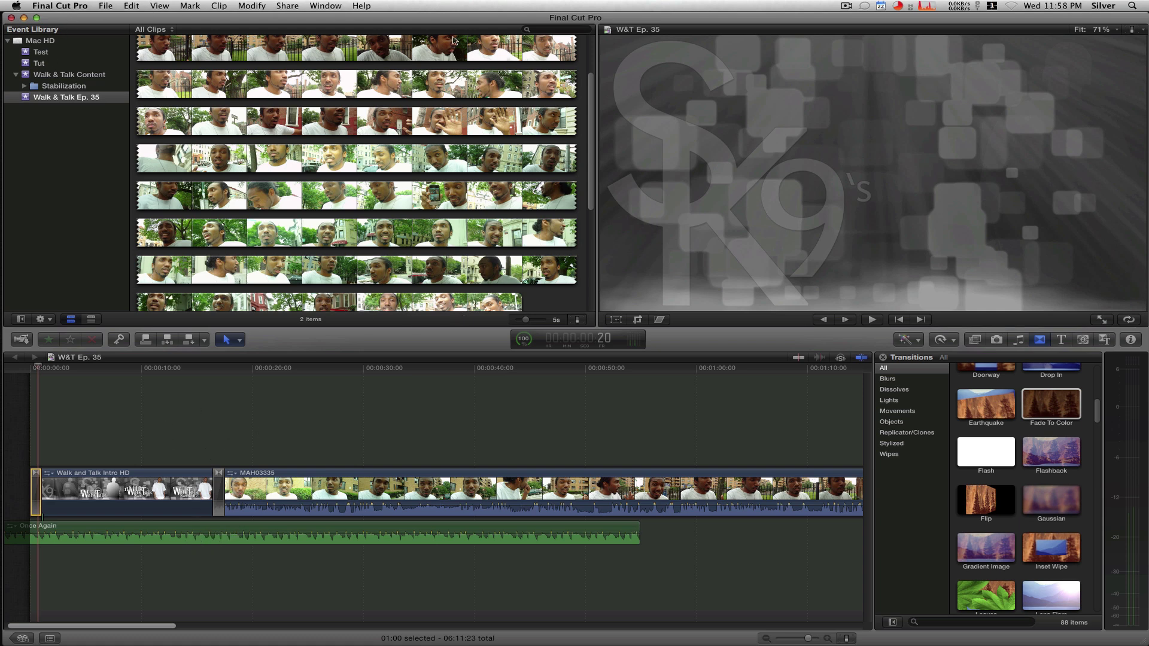
{"action": "left_click", "coordinate": [77, 77]}
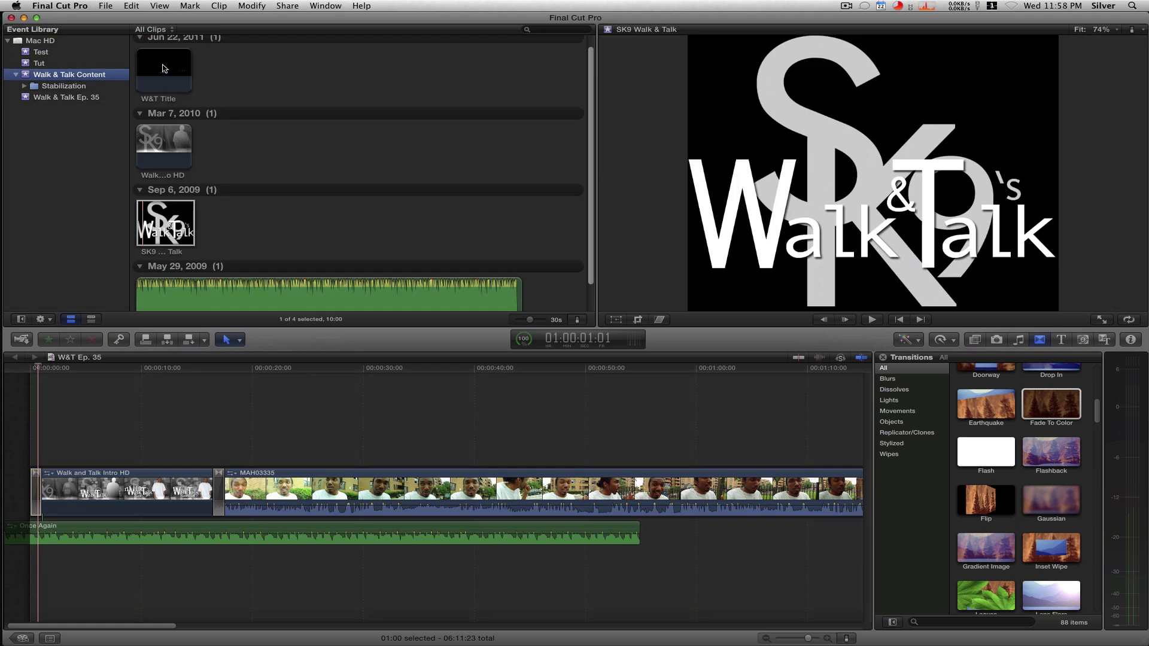
{"action": "left_click", "coordinate": [165, 68]}
{"action": "key", "text": "space"}
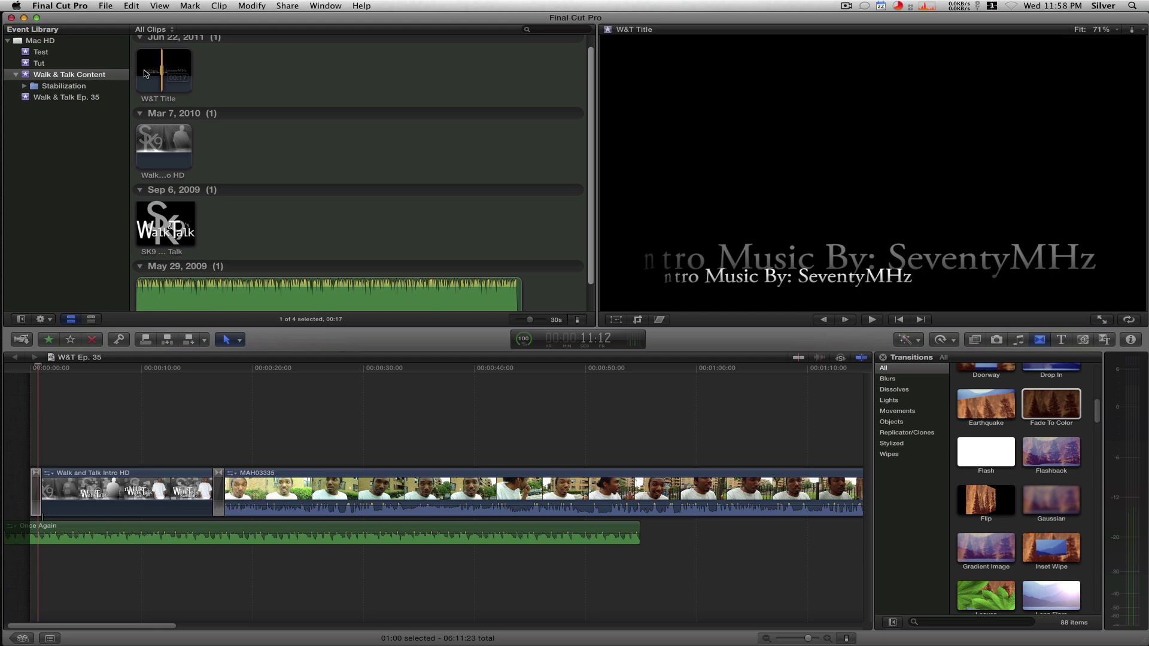
{"action": "left_click", "coordinate": [146, 72]}
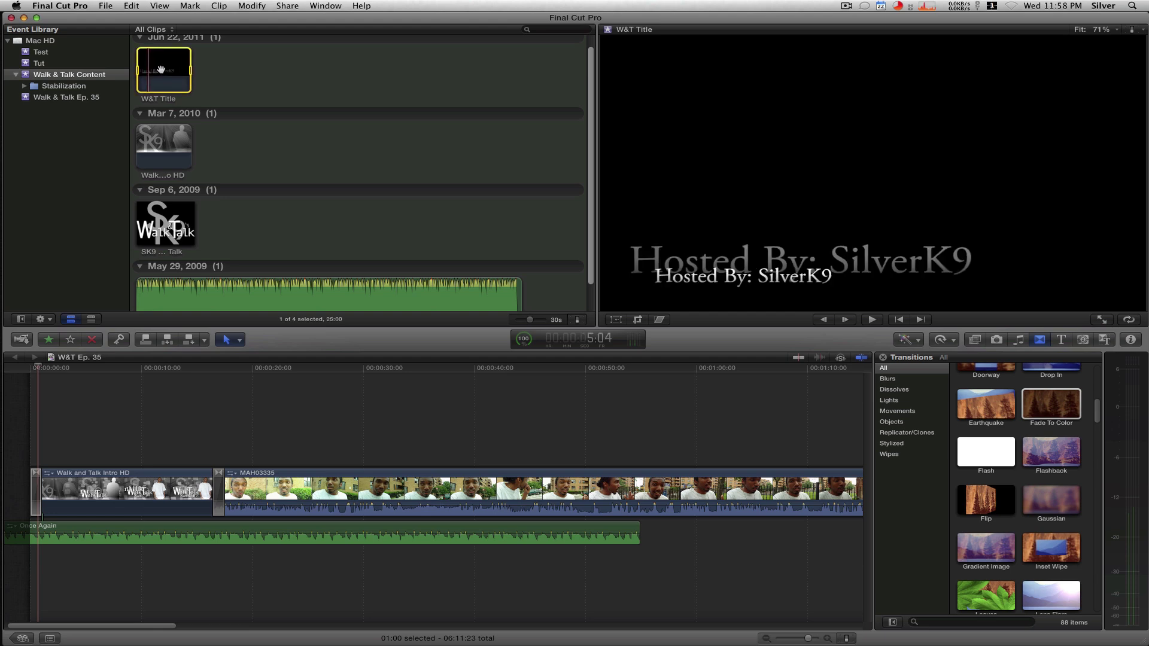
{"action": "left_click_drag", "start_coordinate": [160, 69], "coordinate": [229, 437]}
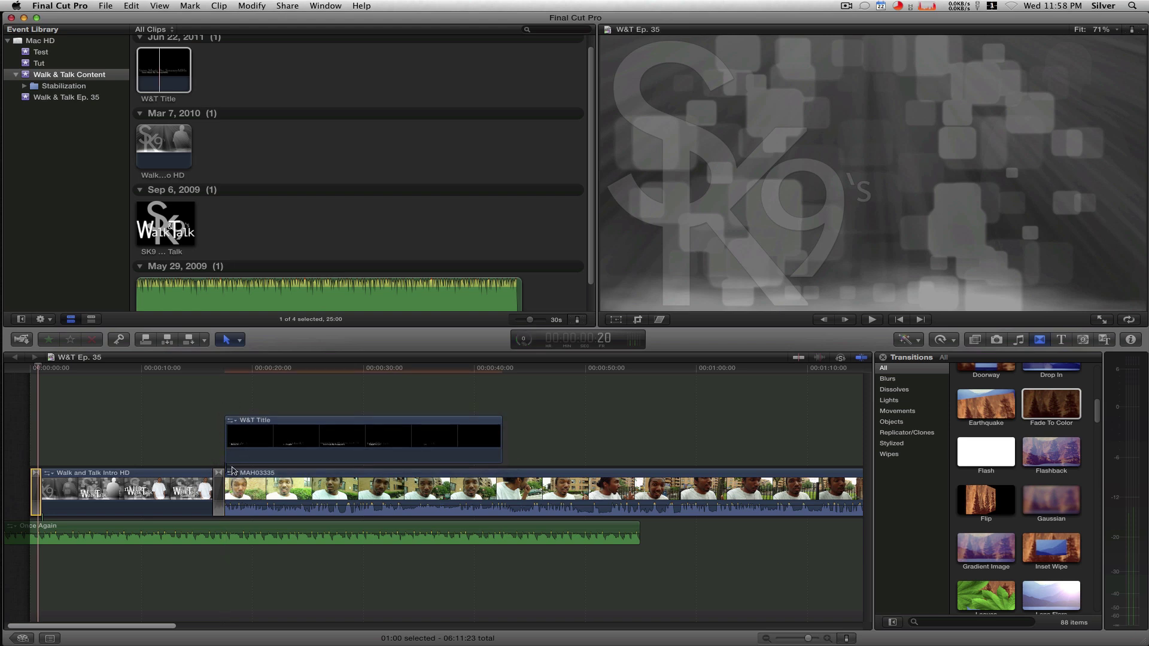
{"action": "left_click_drag", "start_coordinate": [254, 477], "coordinate": [205, 453]}
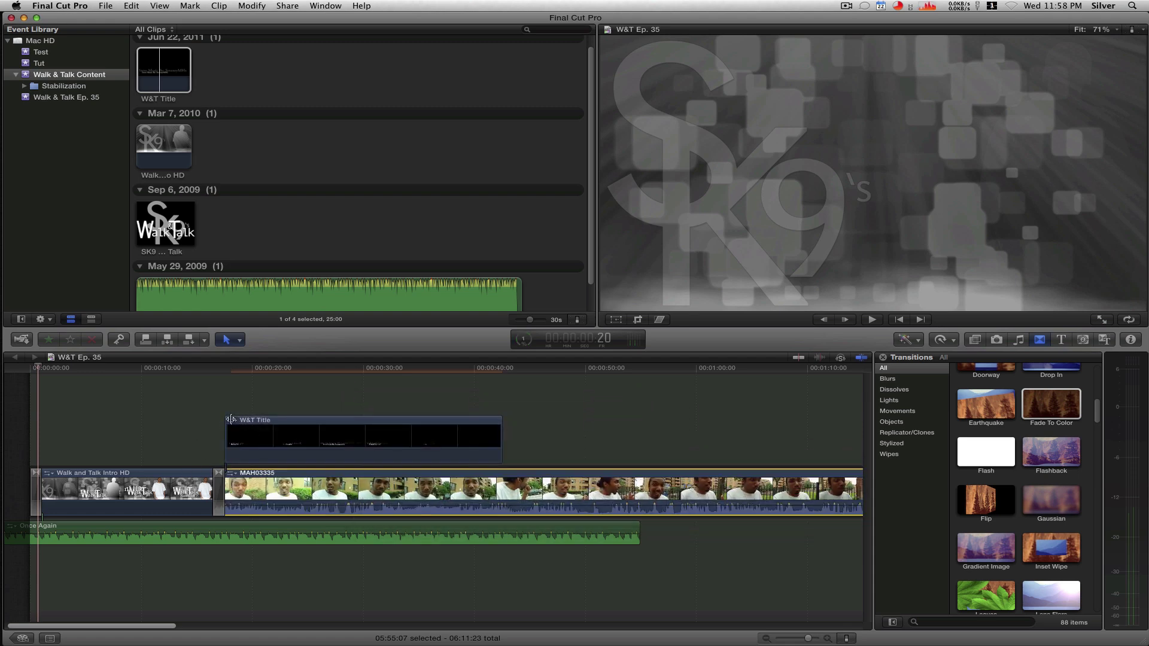
Play the W&T Title over MAH03335 starting from 16:16.
{"action": "left_click", "coordinate": [217, 374]}
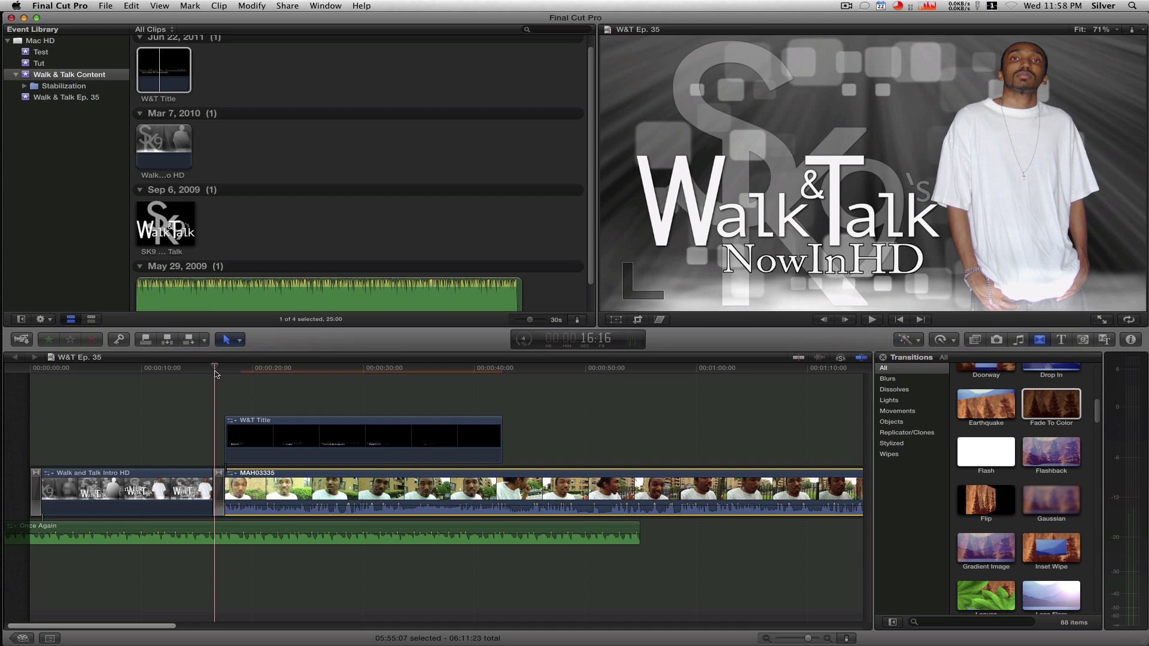
{"action": "key", "text": "space"}
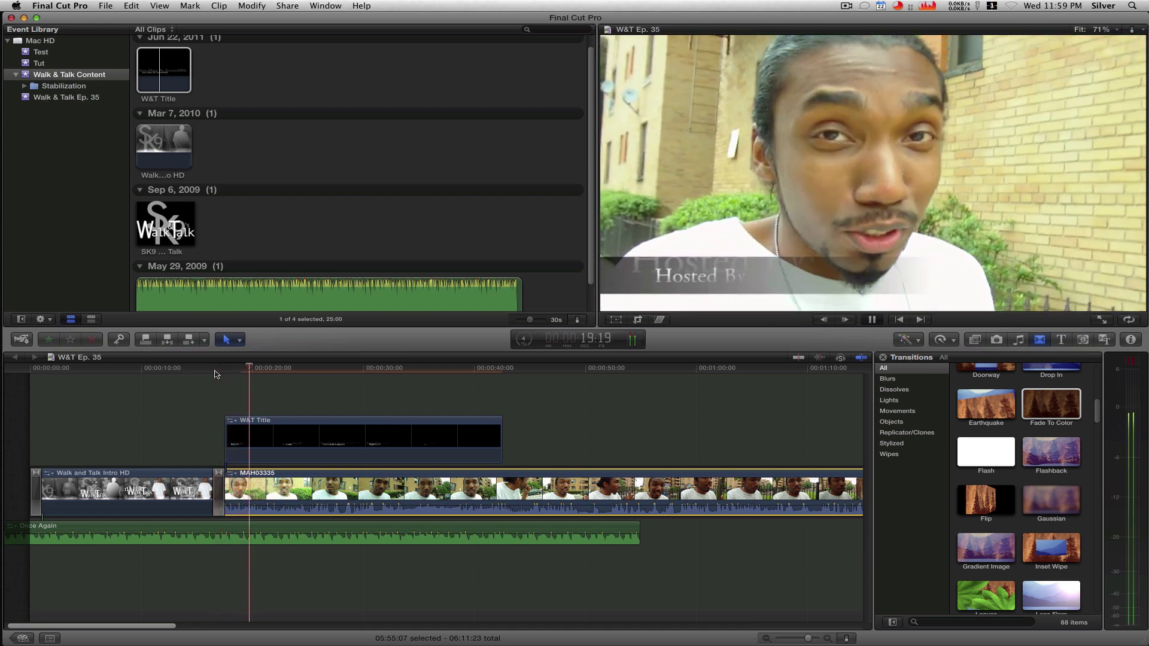
{"action": "left_click", "coordinate": [216, 372]}
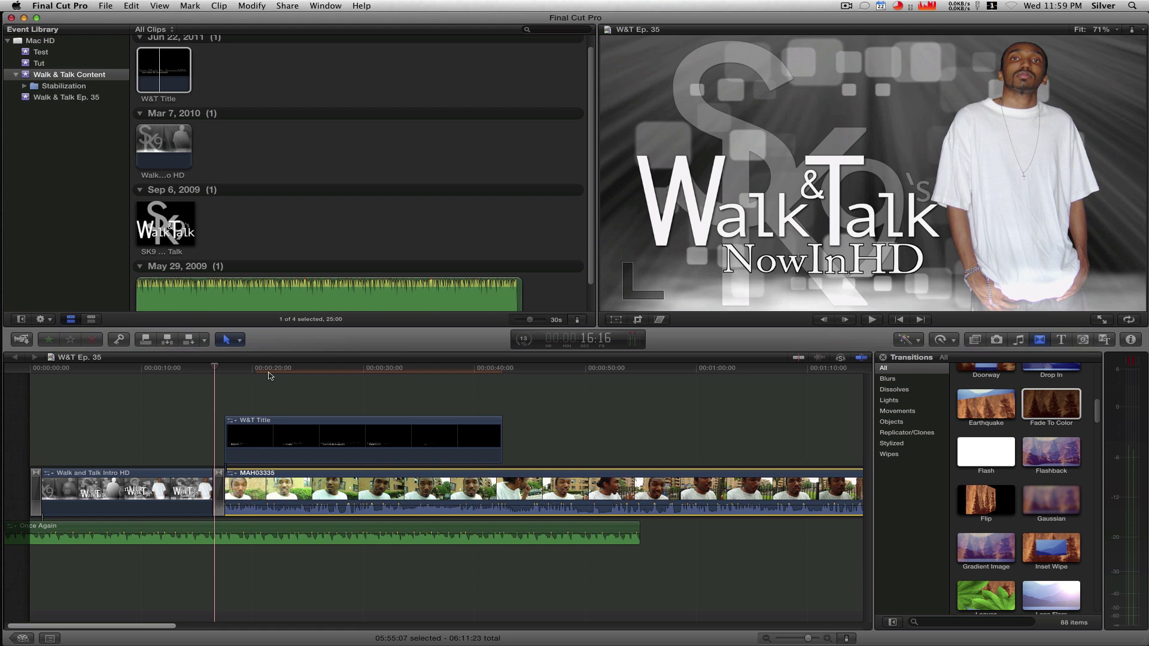
Check the rendering progress in the Background Tasks window and close it.
{"action": "left_click", "coordinate": [525, 341]}
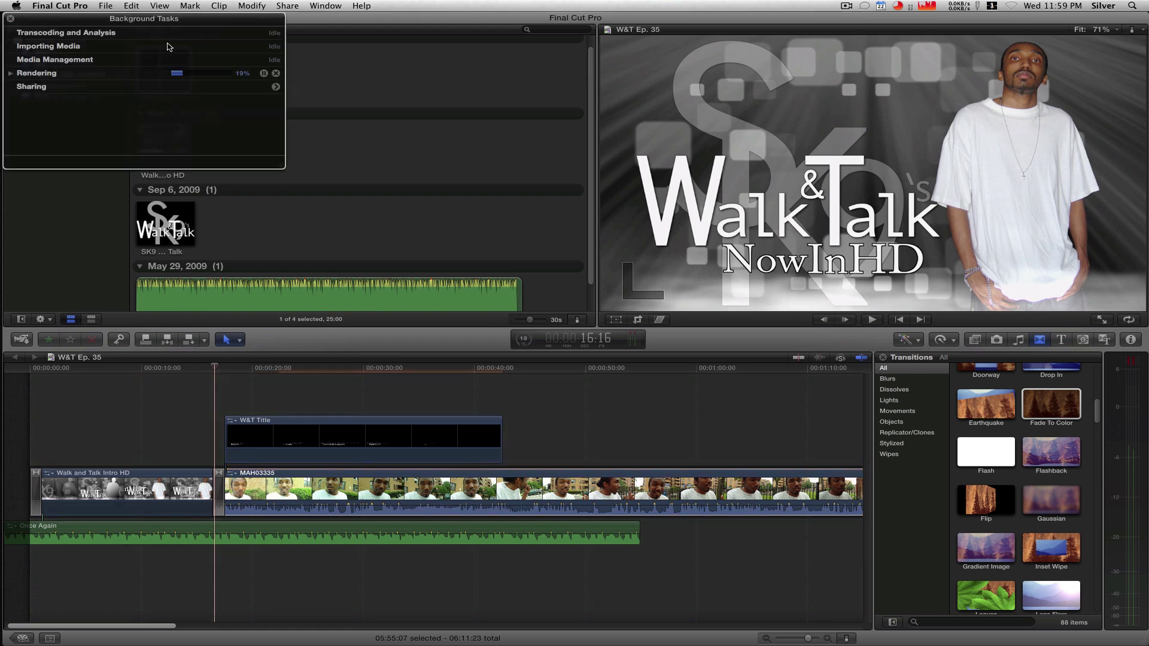
{"action": "left_click", "coordinate": [10, 19]}
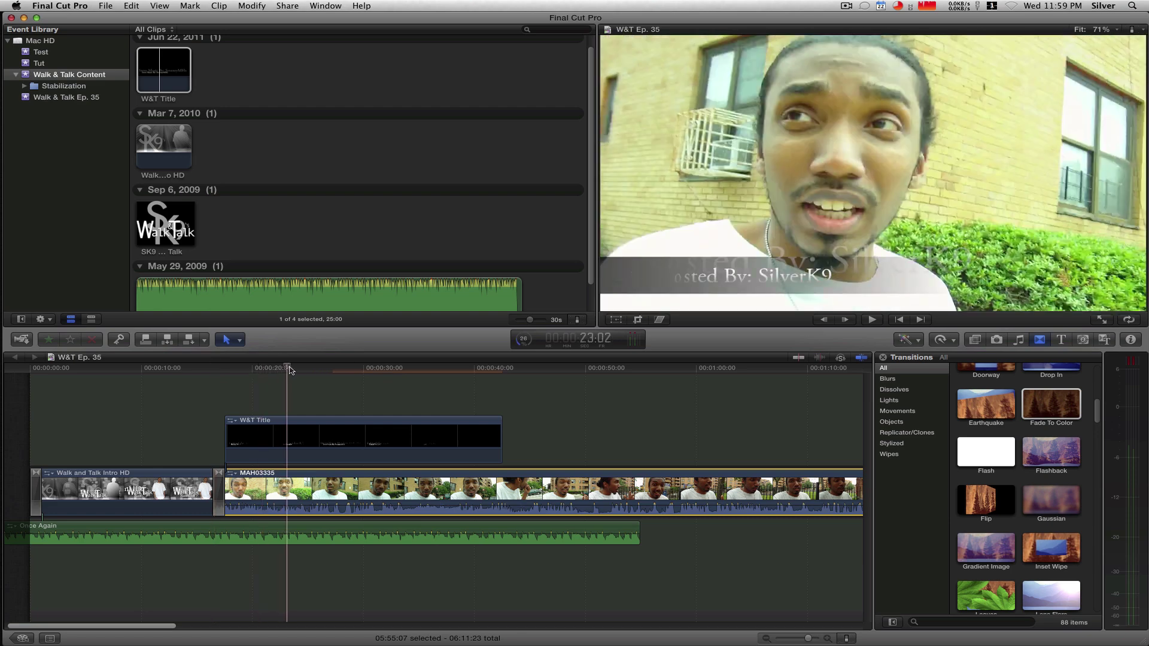
Turn on skimming and preview the W&T Title section around 19:25 in the timeline.
{"action": "left_click", "coordinate": [250, 368]}
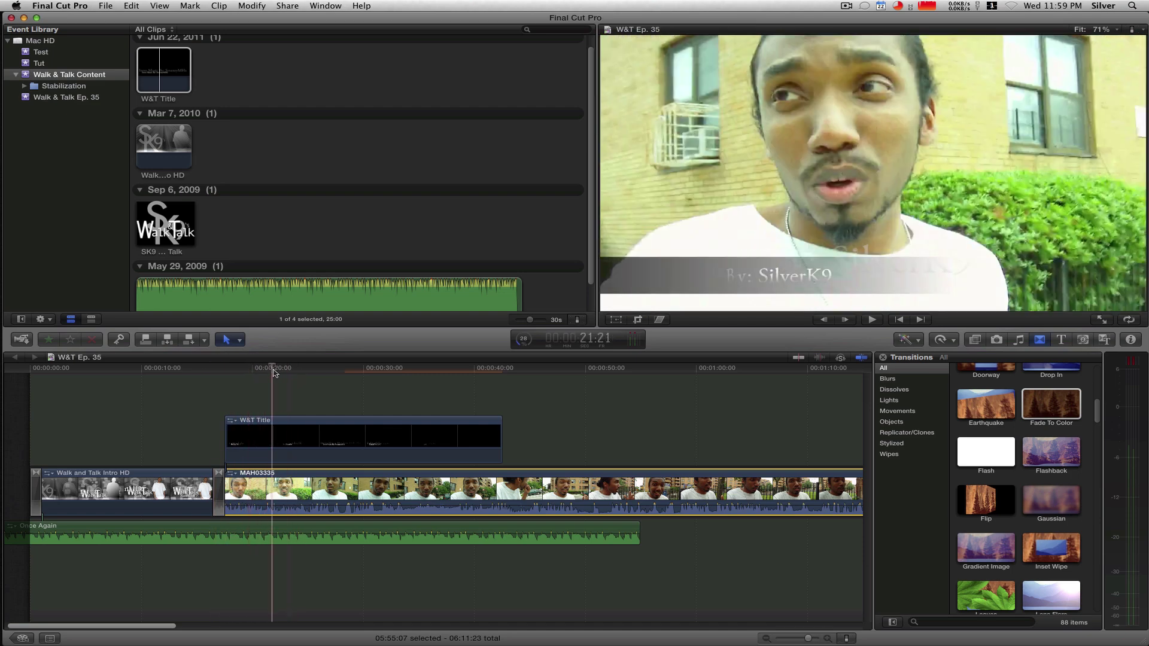
{"action": "left_click", "coordinate": [798, 358]}
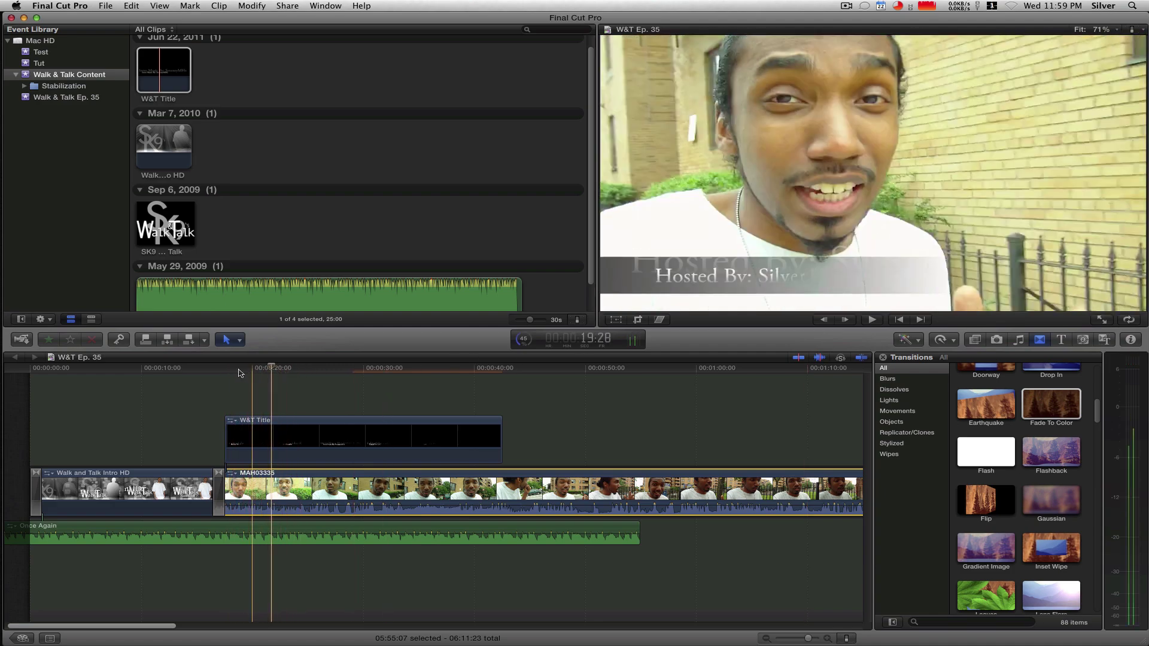
{"action": "key", "text": "space"}
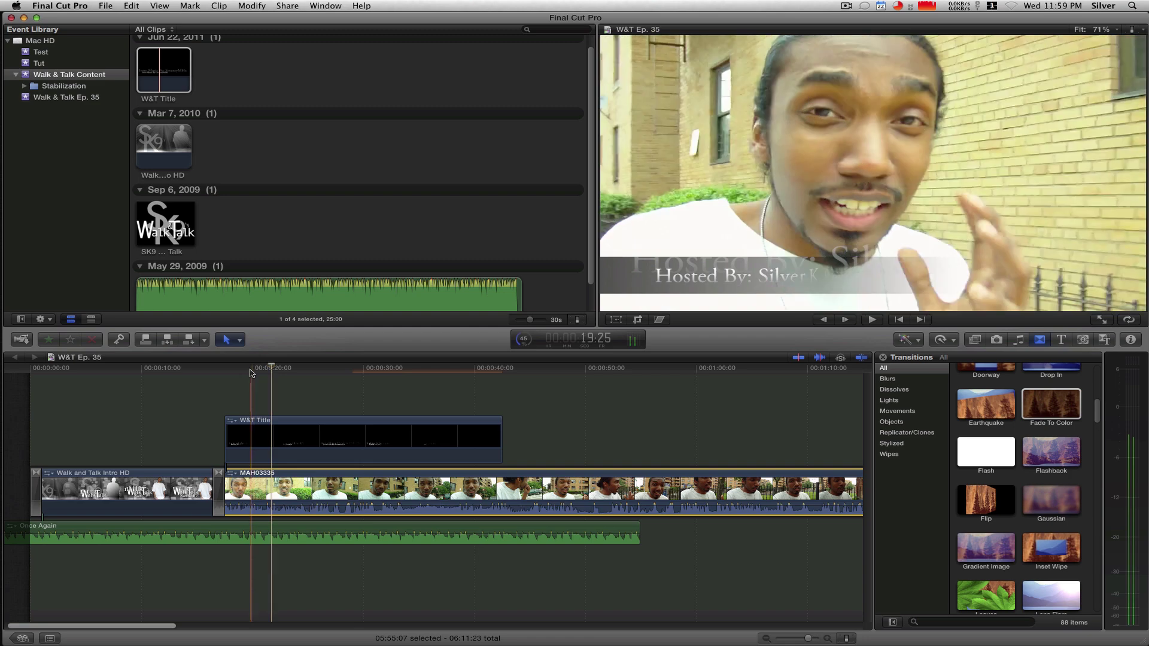
{"action": "key", "text": "space"}
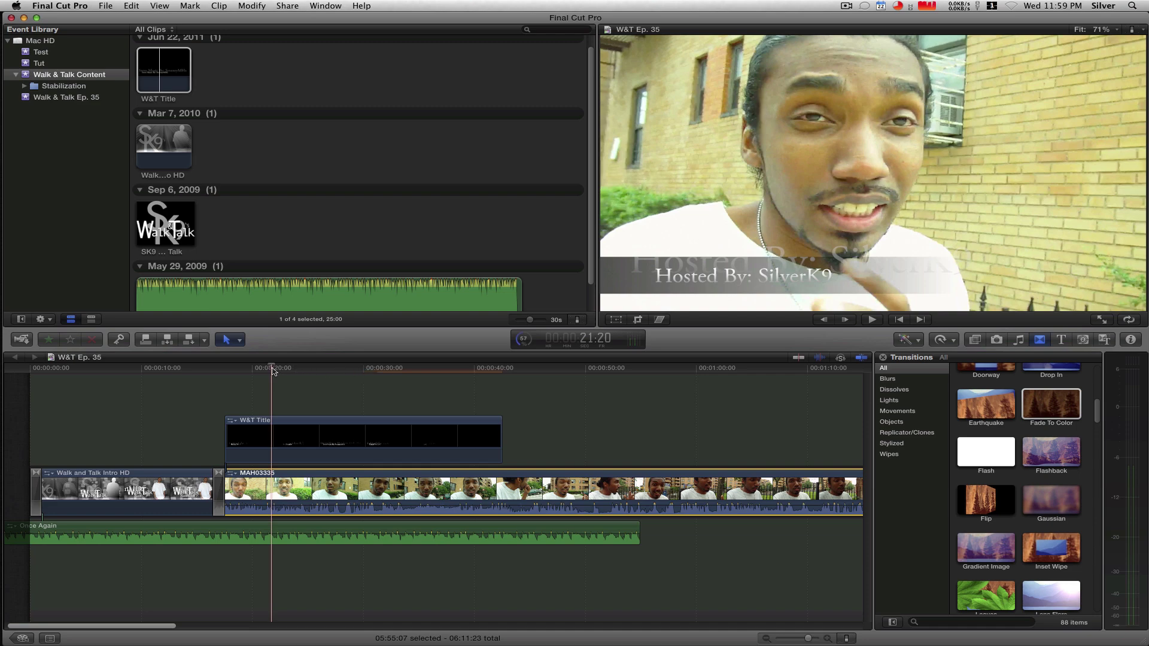
Play the last part of the W&T Title from 33:17 to find where its text ends.
{"action": "left_click_drag", "start_coordinate": [273, 371], "coordinate": [404, 366]}
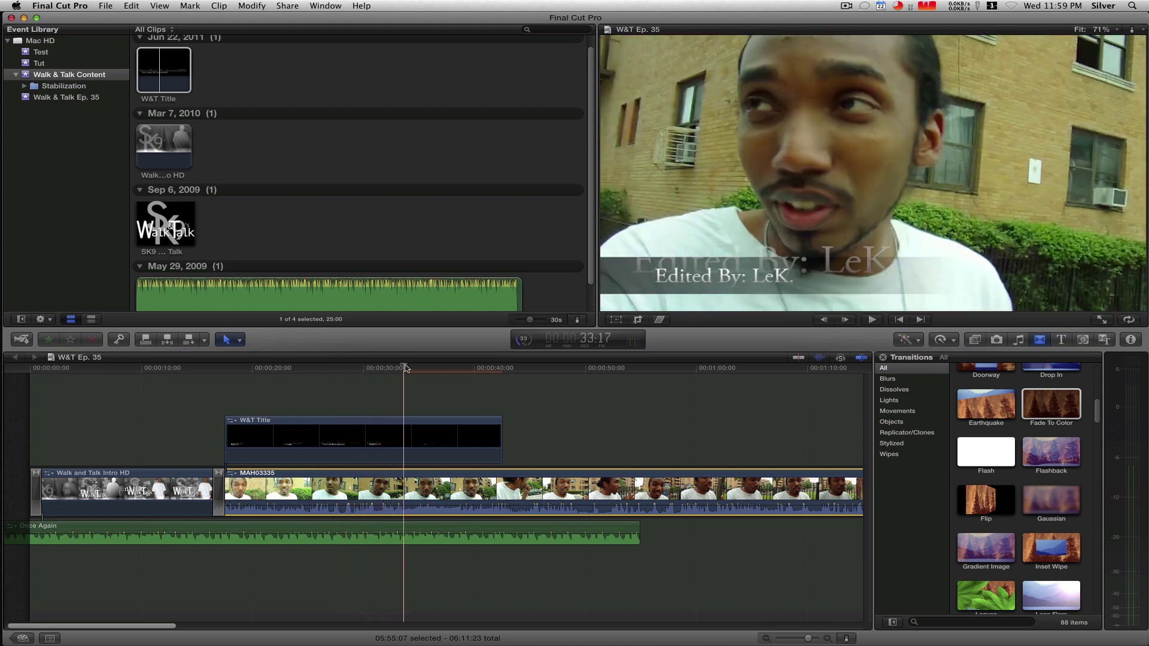
{"action": "key", "text": "space"}
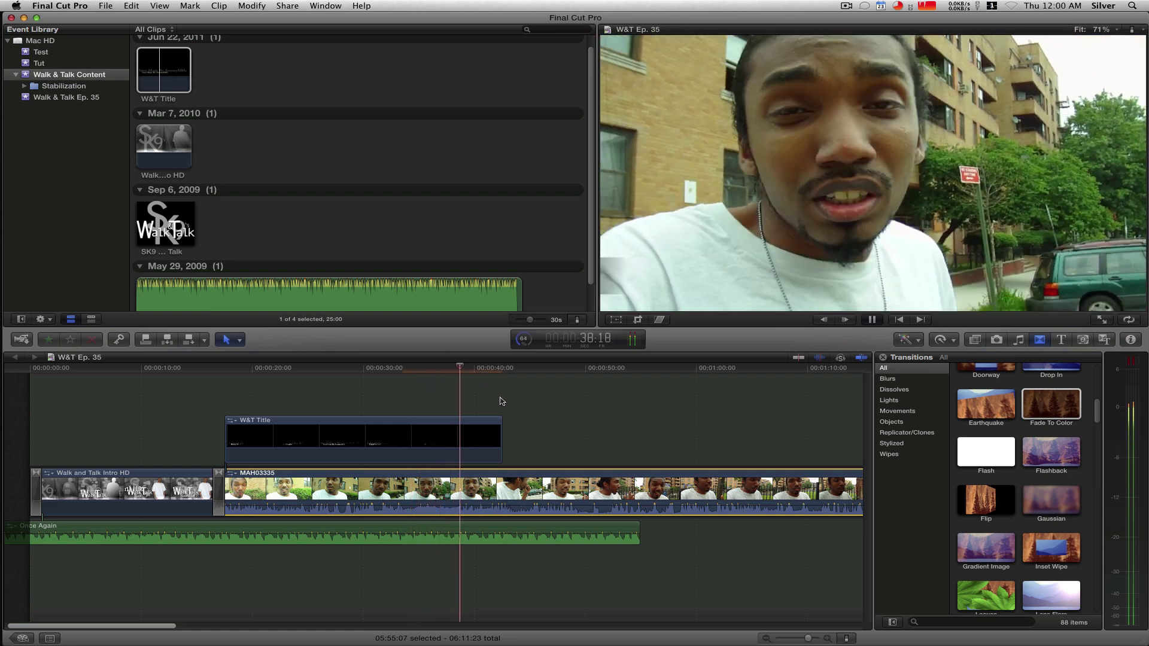
{"action": "key", "text": "space"}
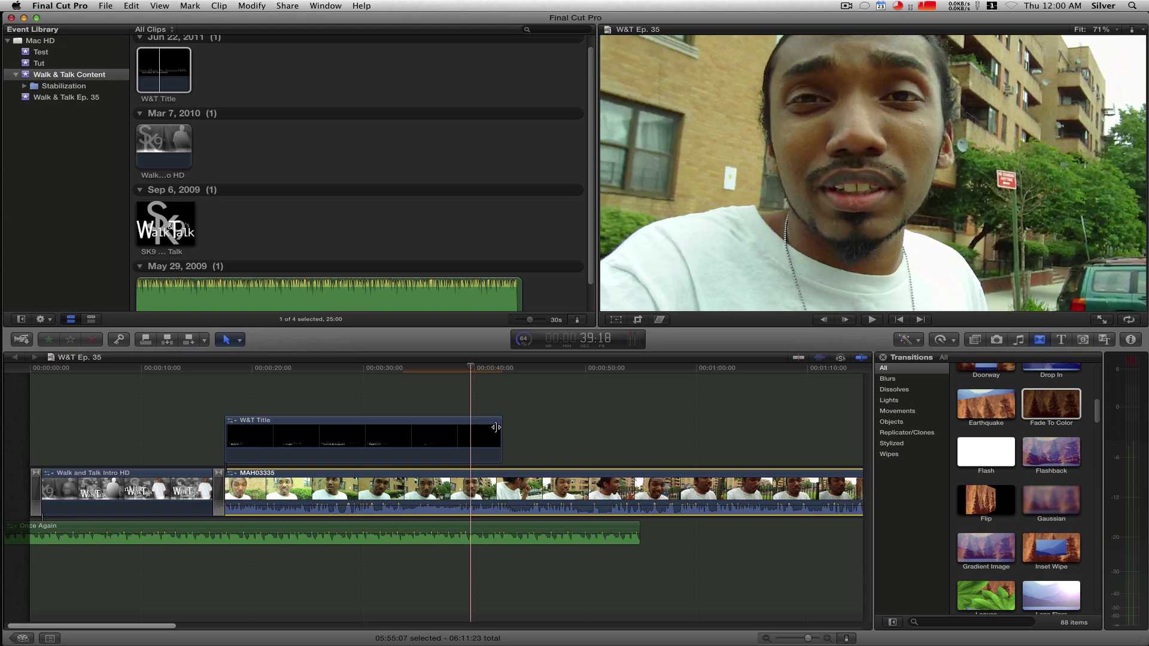
{"action": "left_click", "coordinate": [461, 424]}
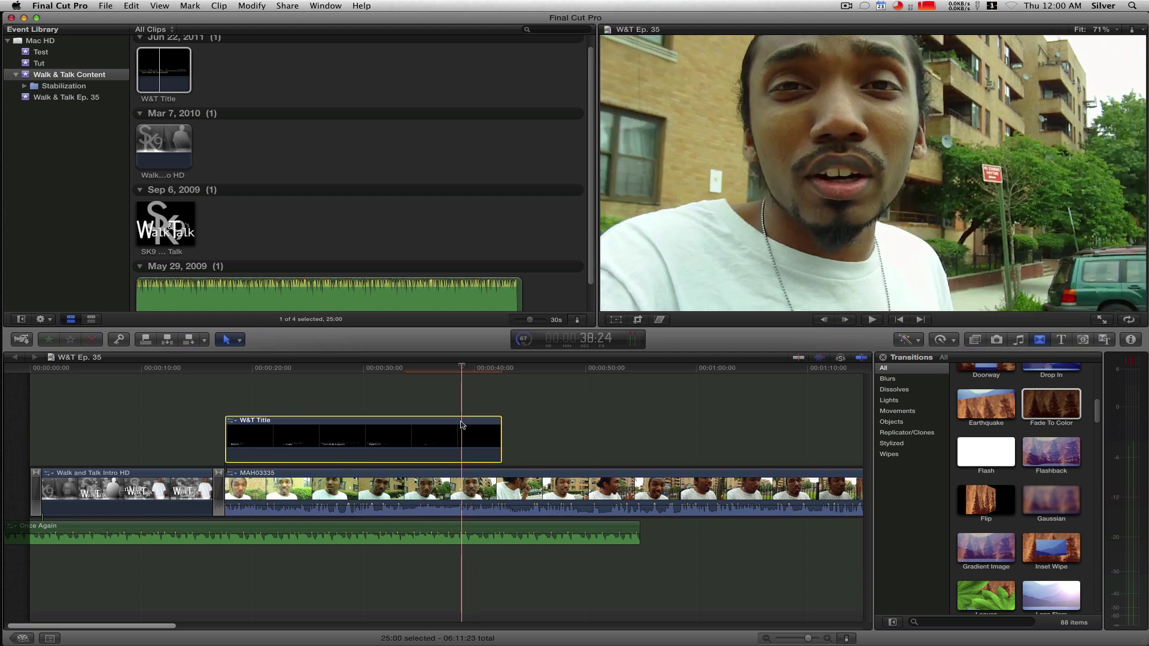
{"action": "left_click", "coordinate": [465, 367]}
{"action": "key", "text": "o"}
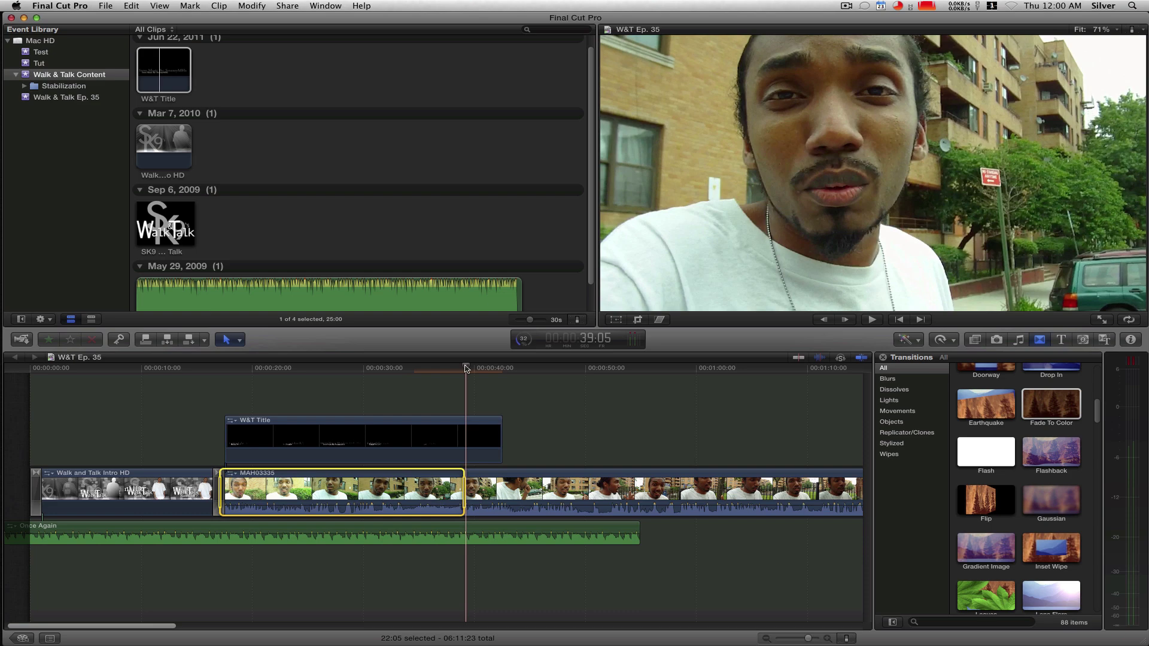
{"action": "key", "text": "Delete"}
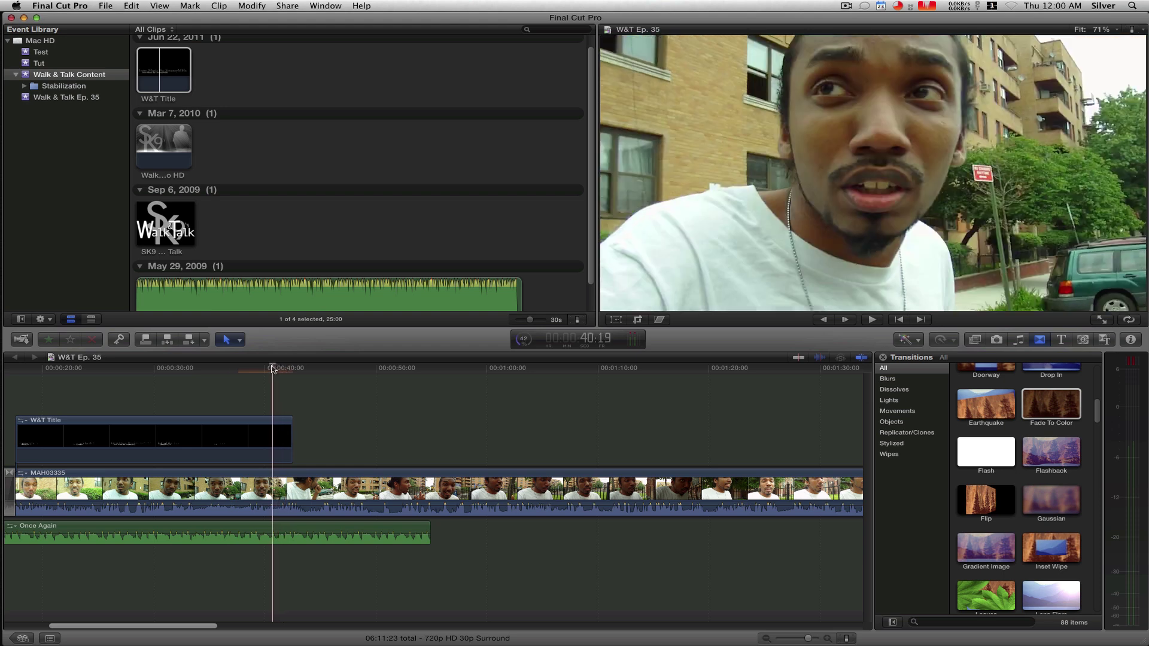
Trim the end of the W&T Title clip in the timeline back to 40:19.
{"action": "left_click_drag", "start_coordinate": [291, 439], "coordinate": [273, 441]}
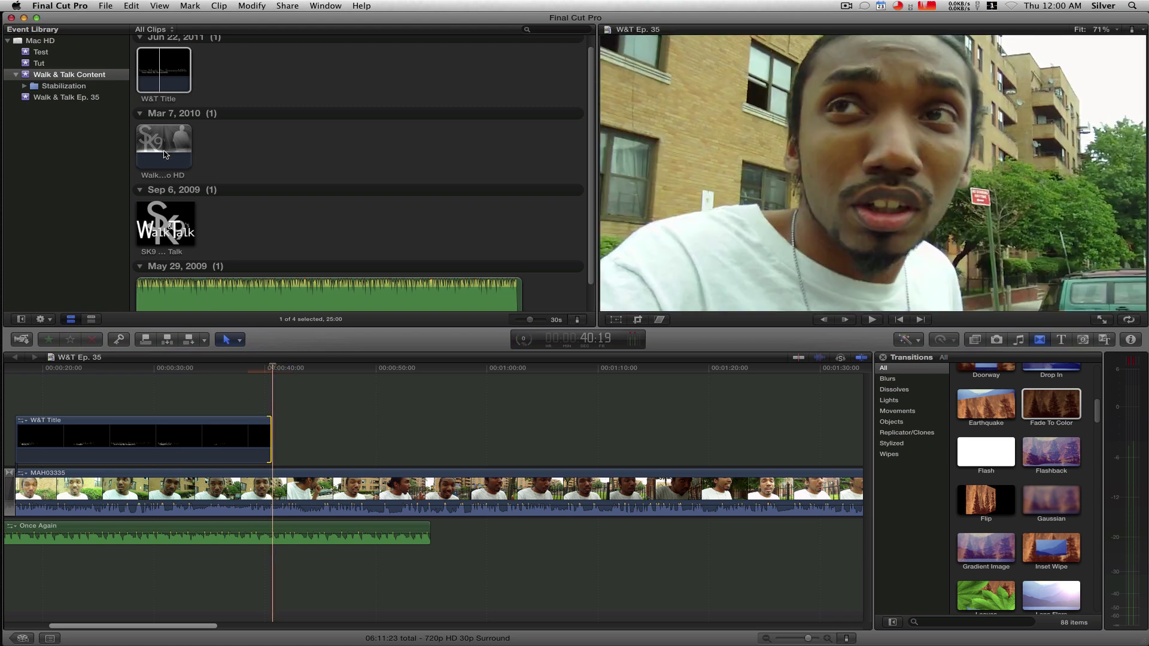
Connect the SK9 Walk & Talk logo directly after the W&T Title and extend it to the end of MAH03335.
{"action": "left_click", "coordinate": [179, 236]}
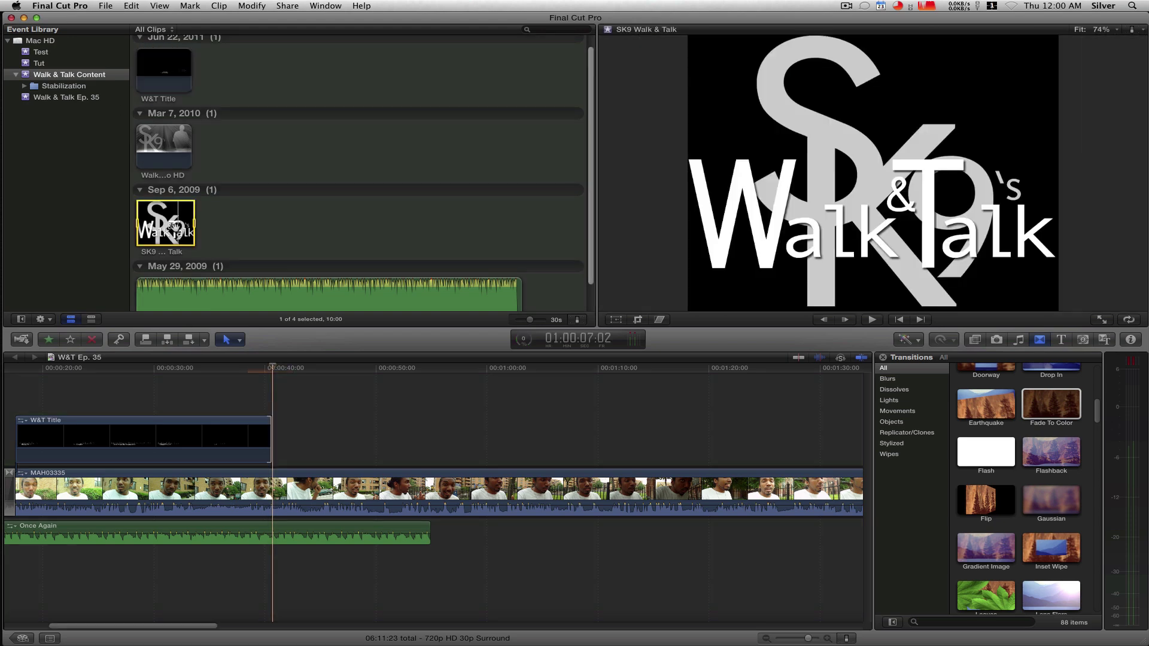
{"action": "left_click_drag", "start_coordinate": [174, 231], "coordinate": [311, 436]}
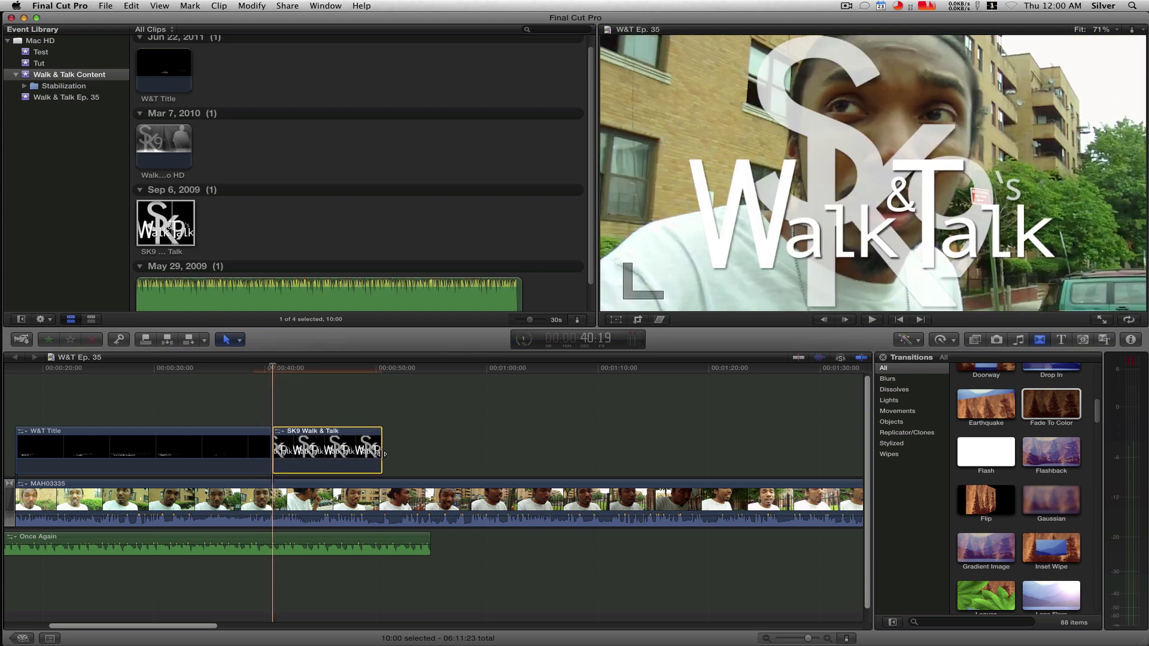
{"action": "key", "text": "shift+z"}
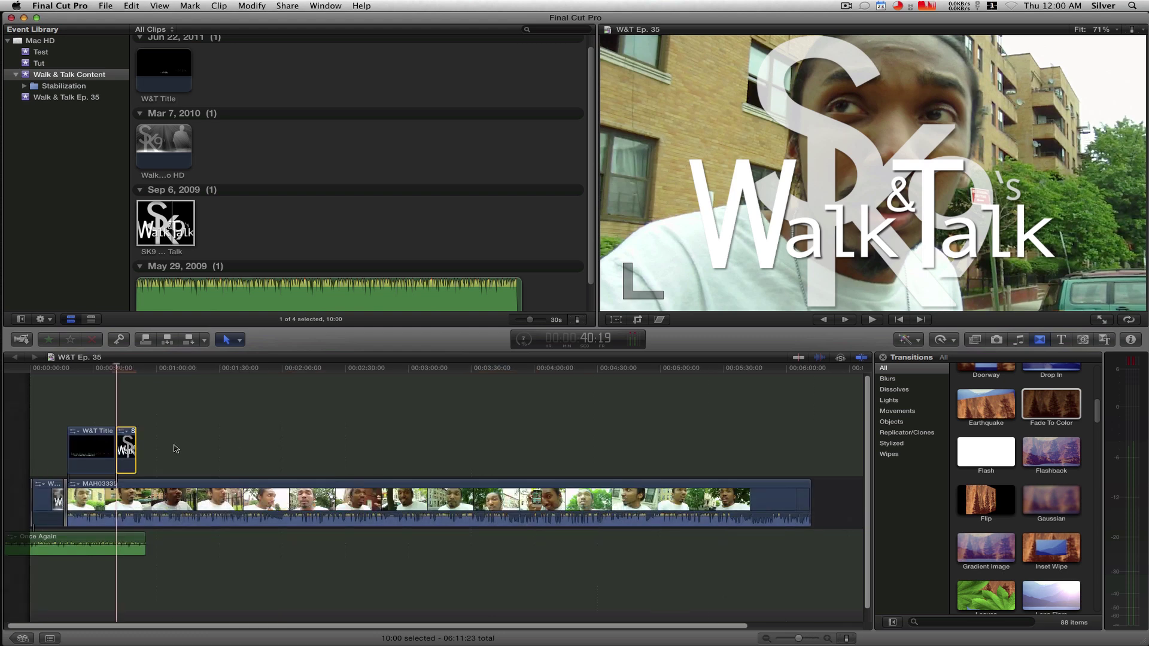
{"action": "left_click_drag", "start_coordinate": [131, 456], "coordinate": [806, 467]}
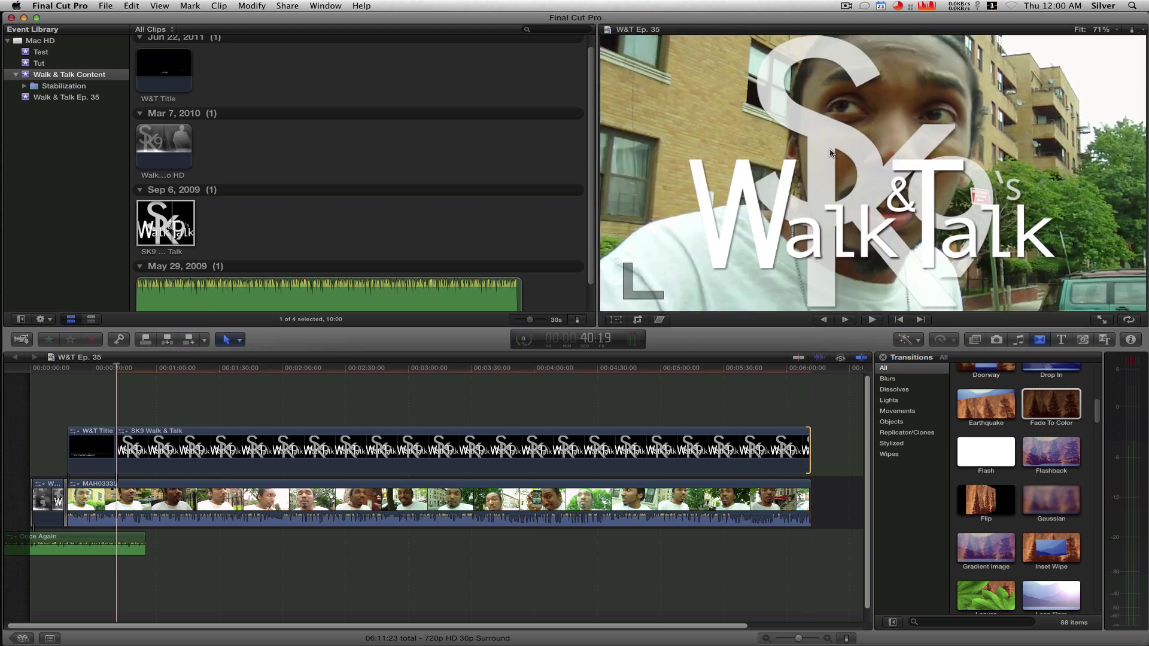
Scale the SK9 Walk & Talk logo clip to about 28% and move it into the lower-right corner of the video frame.
{"action": "left_click", "coordinate": [125, 369]}
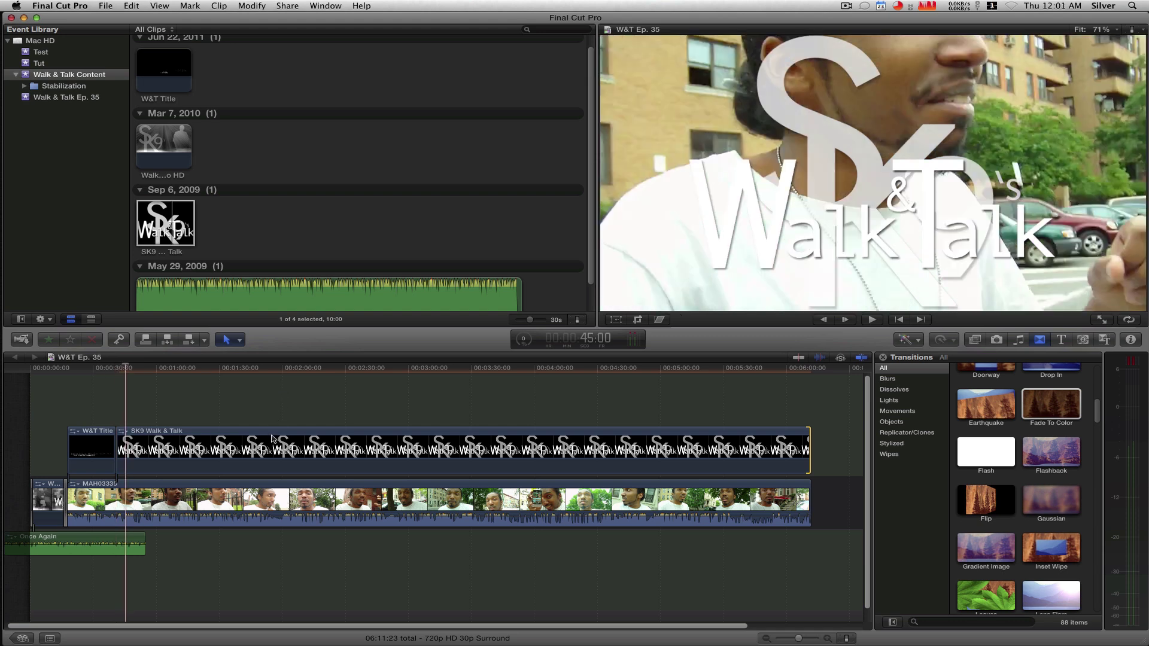
{"action": "left_click", "coordinate": [272, 439]}
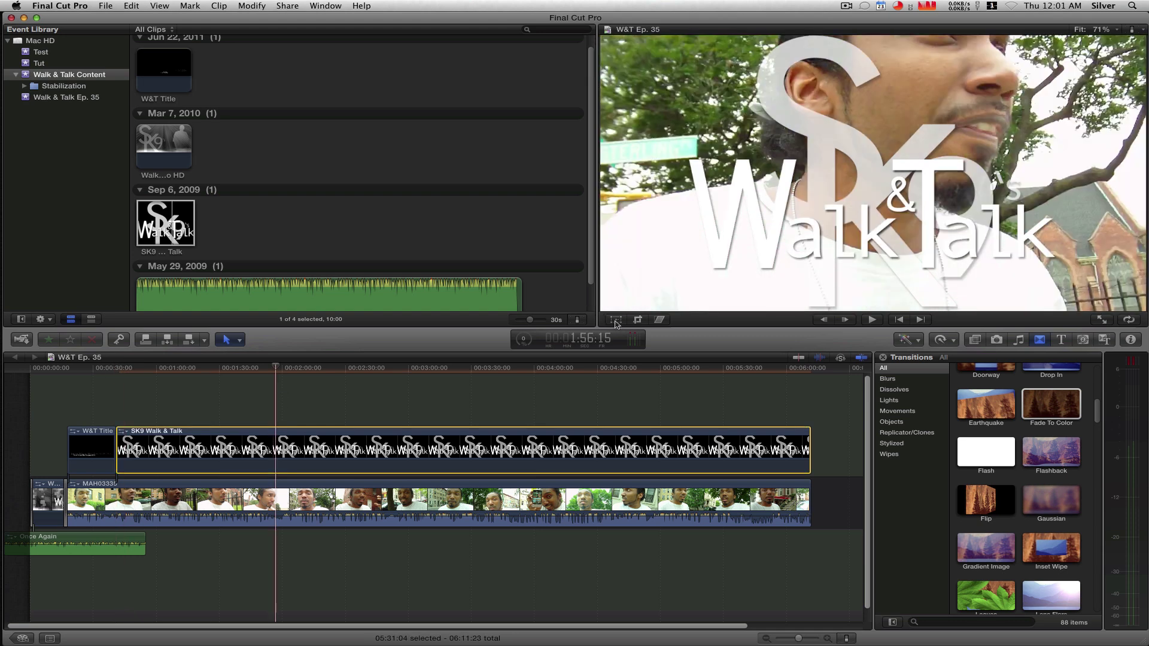
{"action": "left_click", "coordinate": [616, 319]}
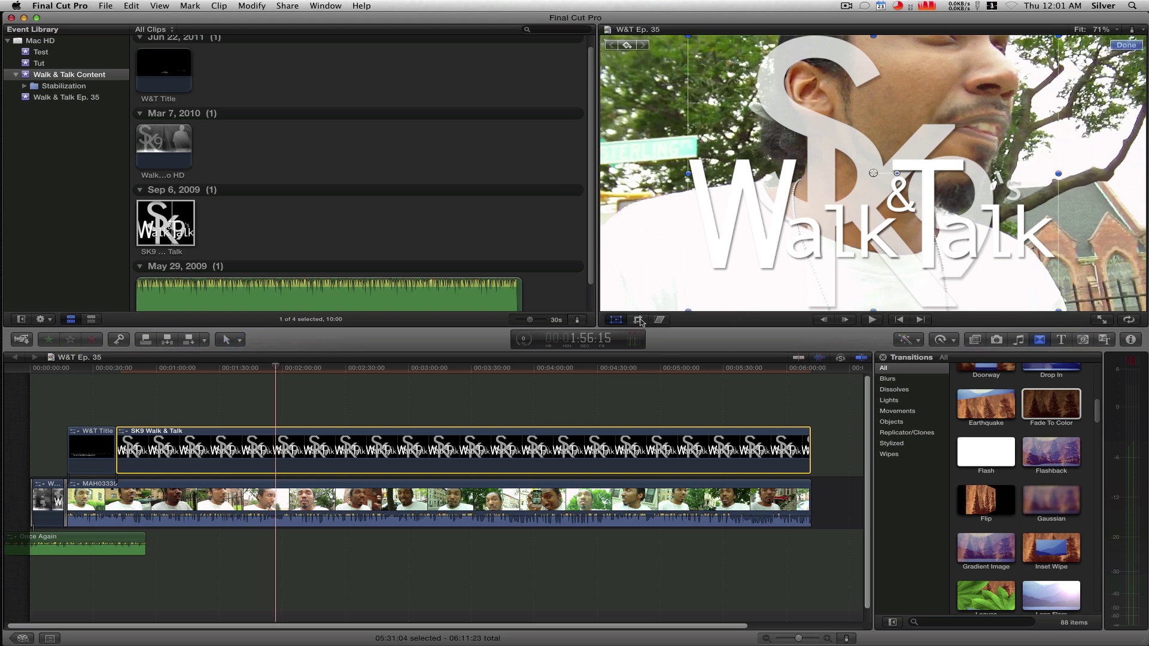
{"action": "left_click", "coordinate": [659, 319]}
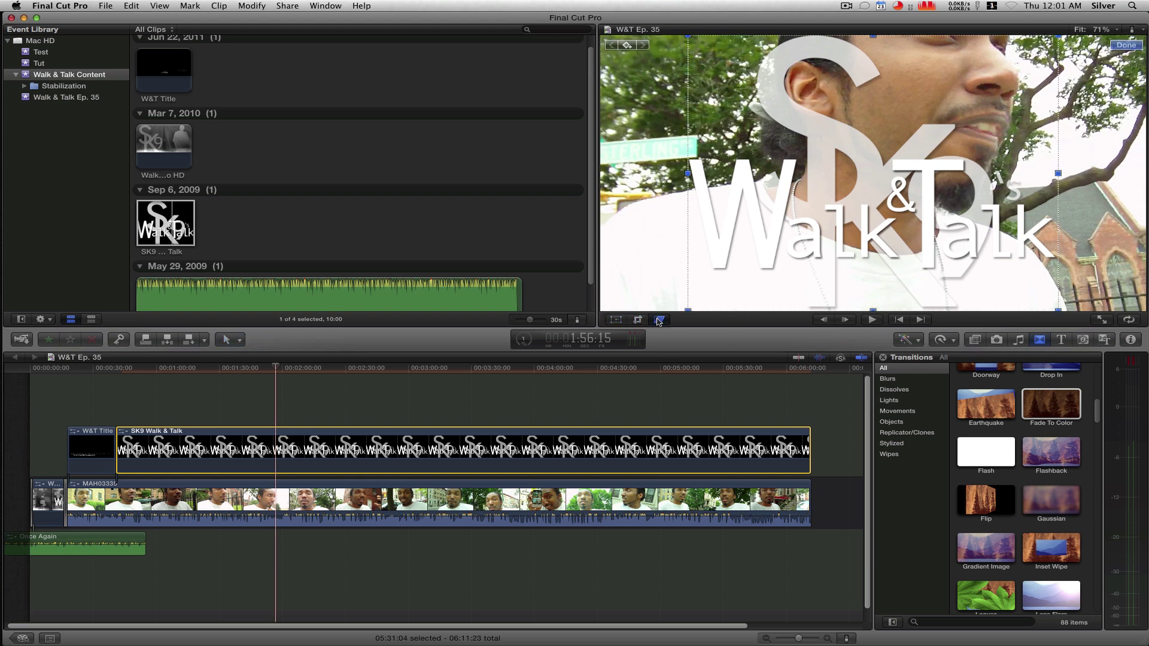
{"action": "left_click", "coordinate": [620, 320]}
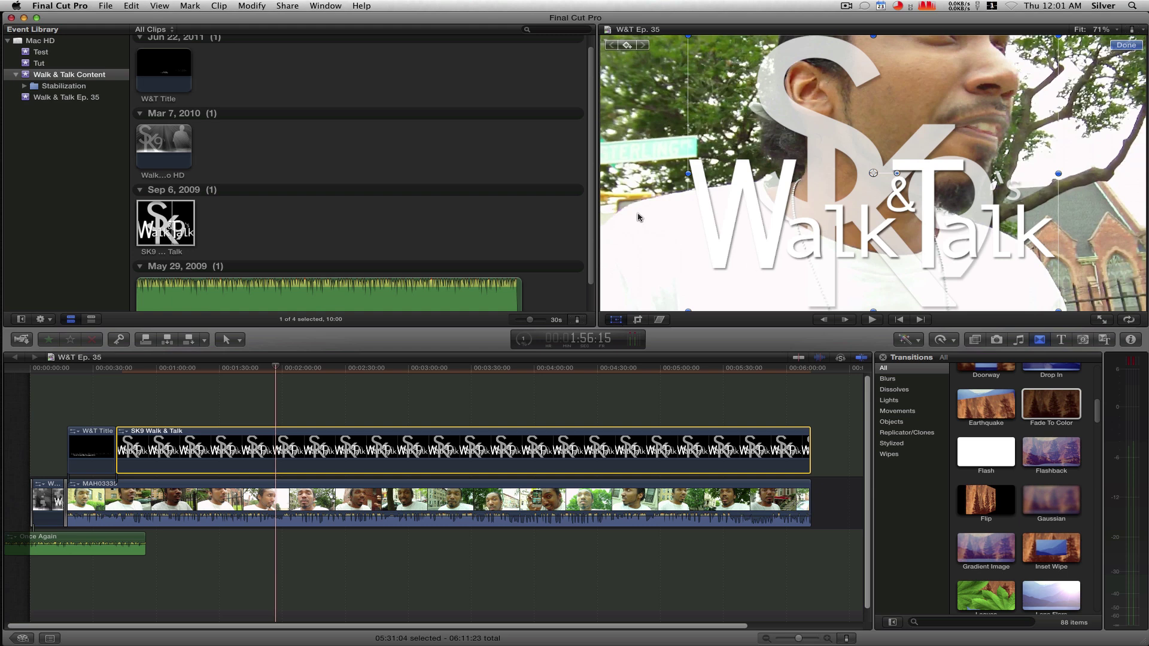
{"action": "left_click_drag", "start_coordinate": [687, 309], "coordinate": [837, 214]}
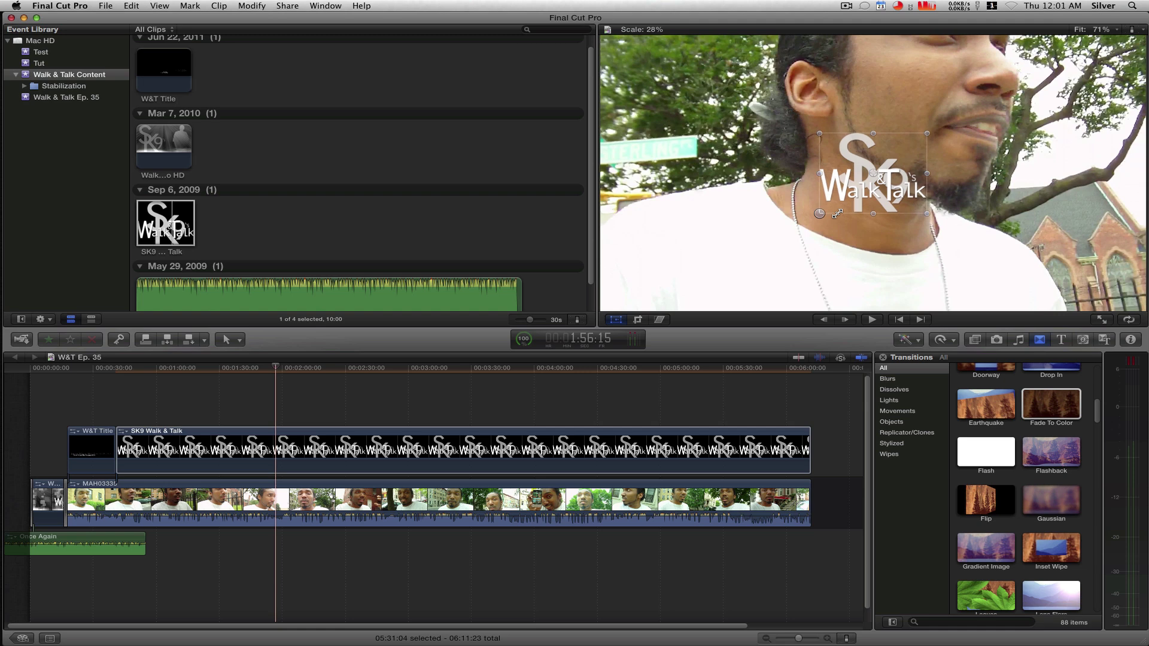
{"action": "left_click_drag", "start_coordinate": [1010, 255], "coordinate": [1042, 260]}
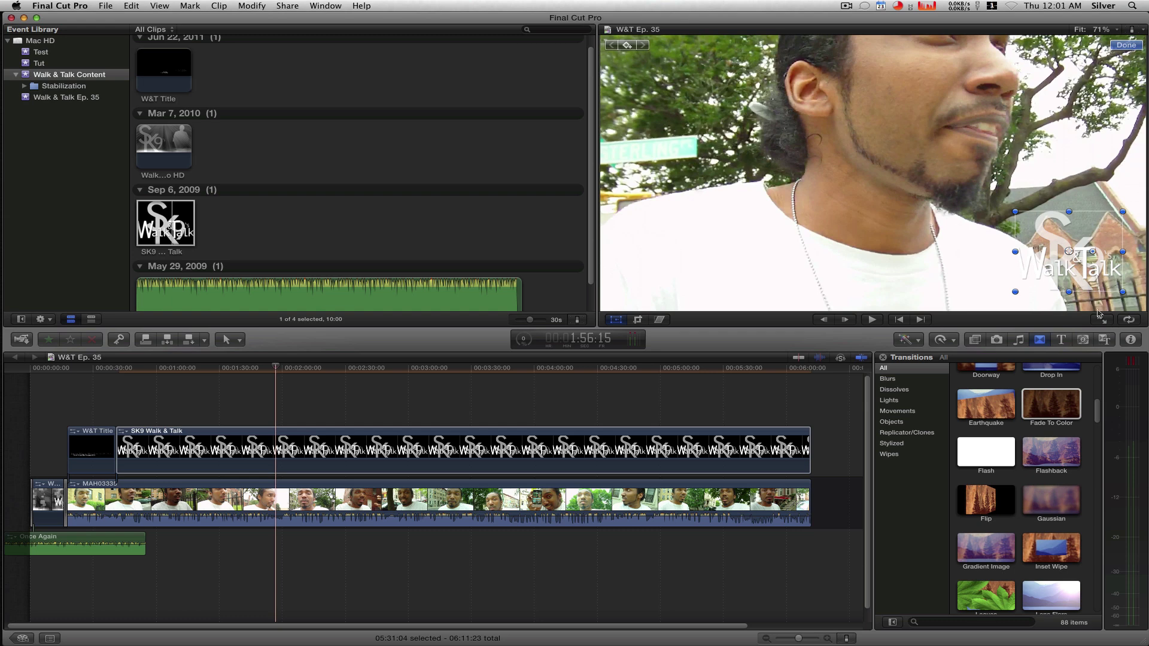
Set the compositing opacity of the SK9 Walk & Talk logo clip to 50%, leaving its blend mode at Normal.
{"action": "left_click", "coordinate": [1133, 342]}
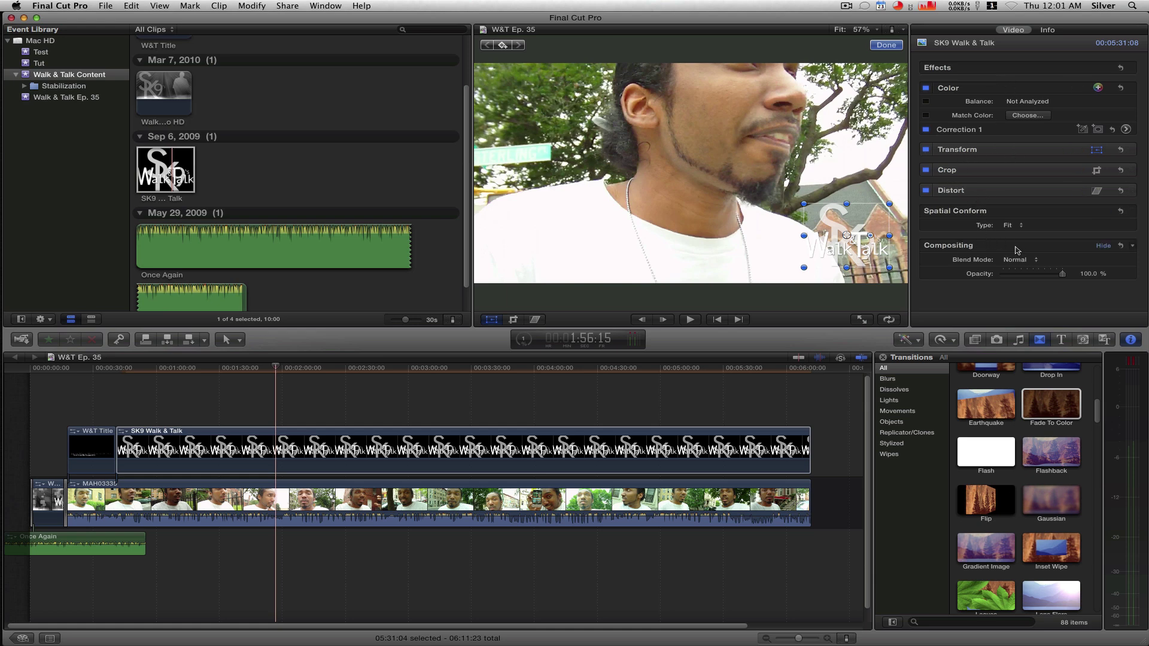
{"action": "left_click", "coordinate": [1103, 246]}
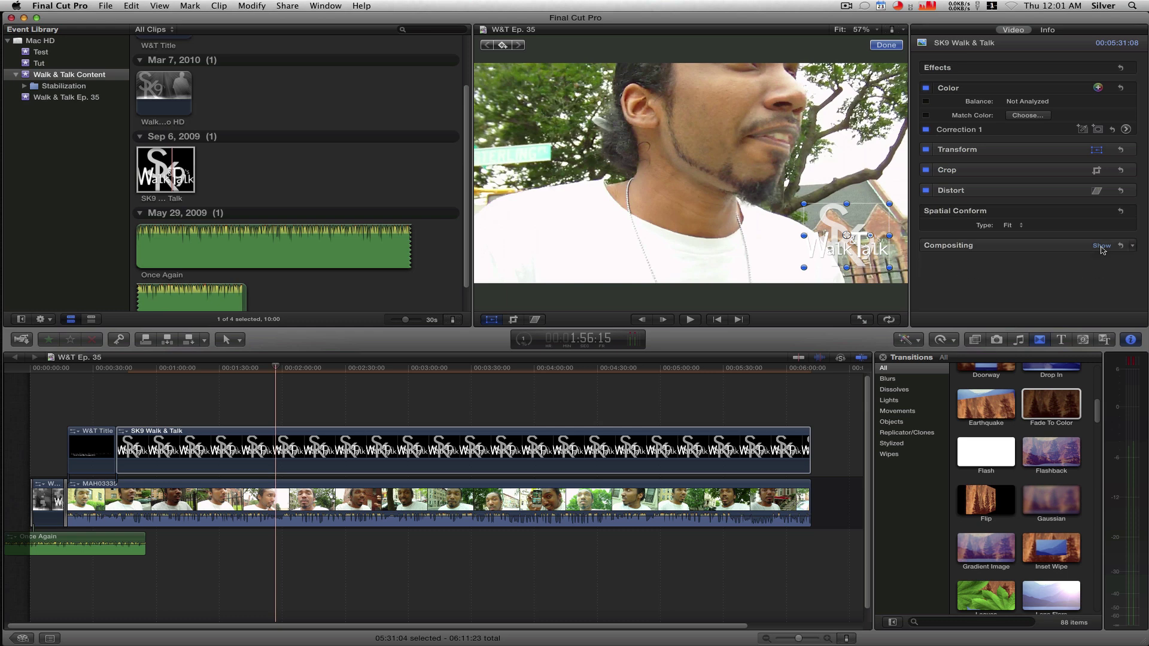
{"action": "left_click", "coordinate": [1101, 246]}
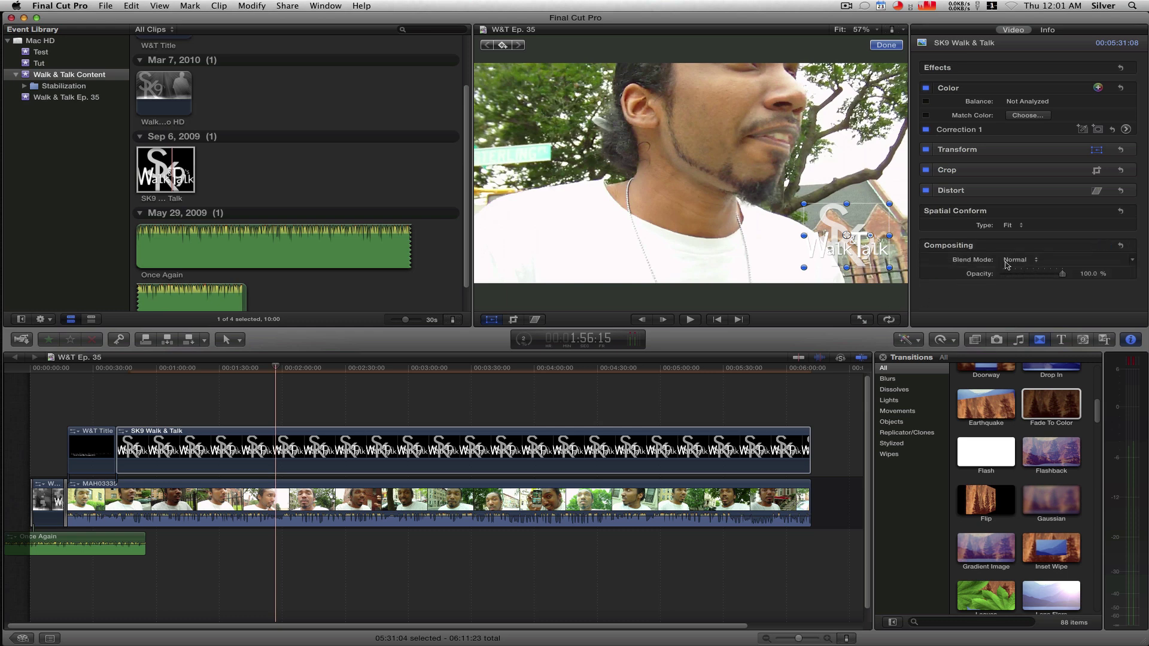
{"action": "left_click", "coordinate": [1028, 261]}
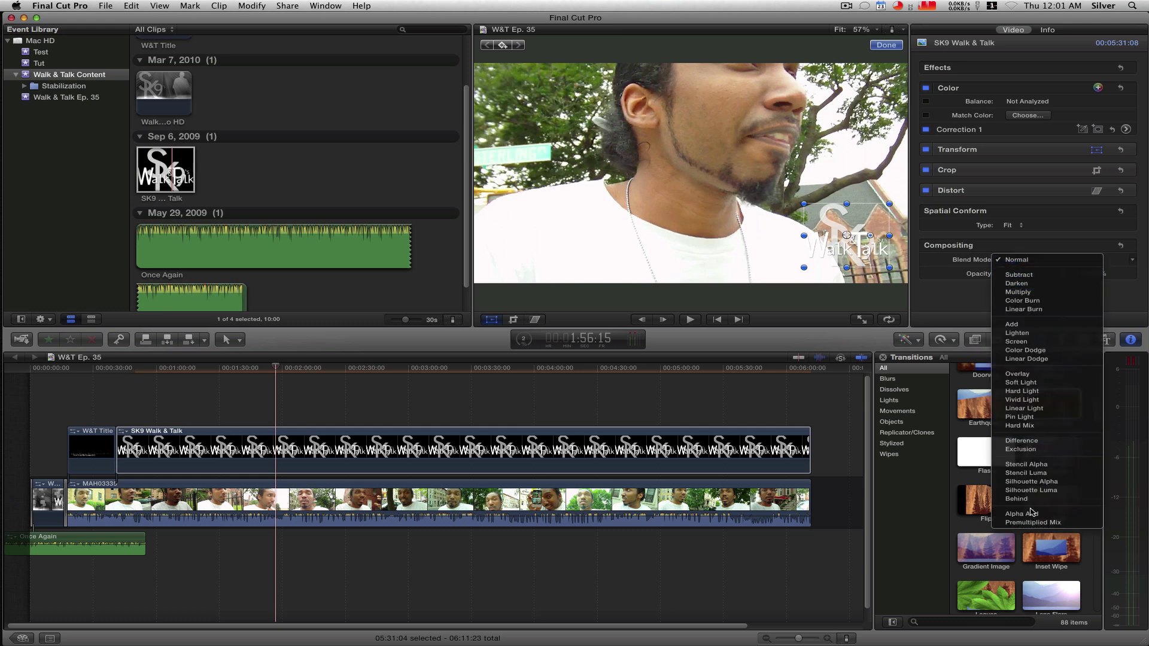
{"action": "left_click", "coordinate": [971, 264]}
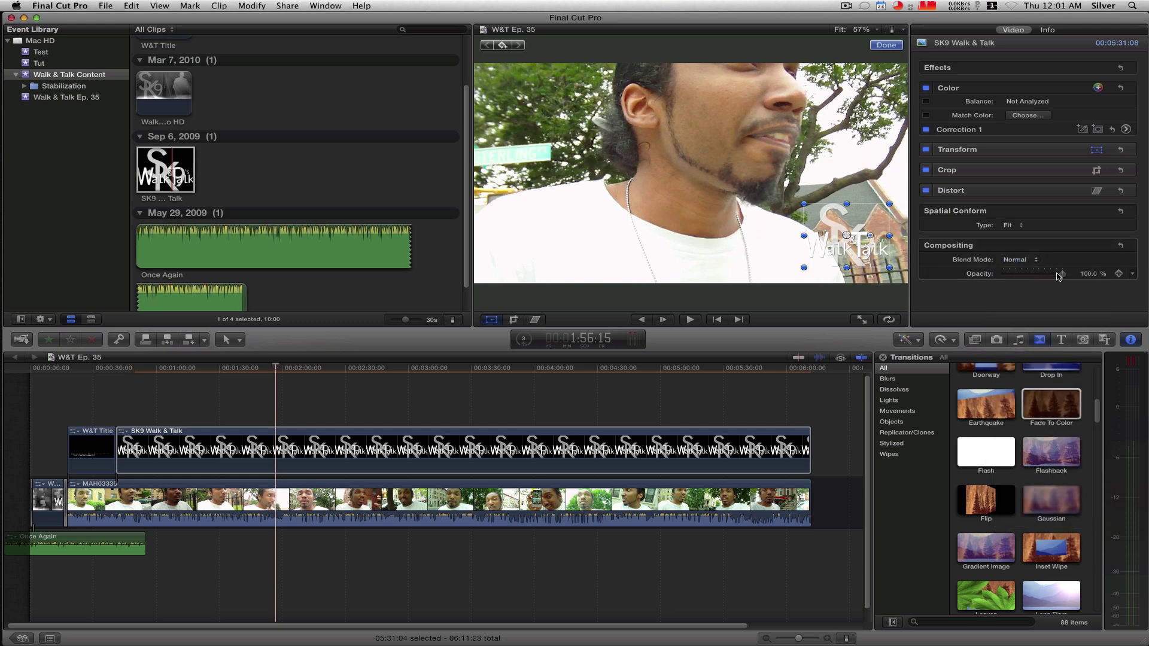
{"action": "left_click_drag", "start_coordinate": [1063, 276], "coordinate": [1035, 276]}
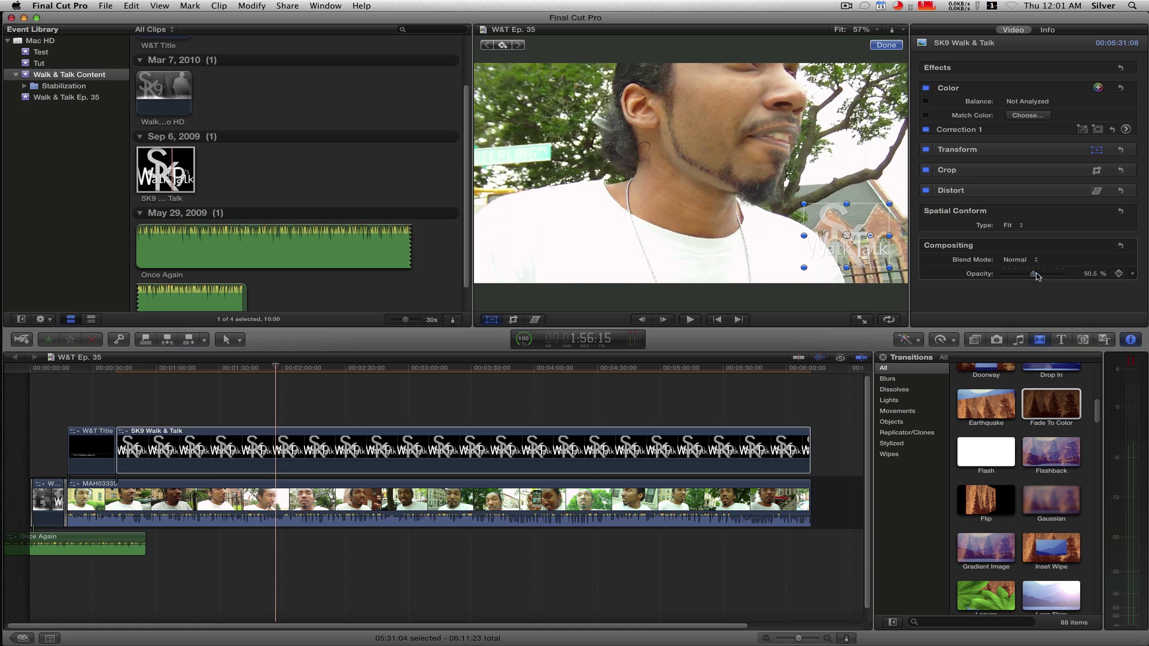
{"action": "left_click", "coordinate": [1092, 275]}
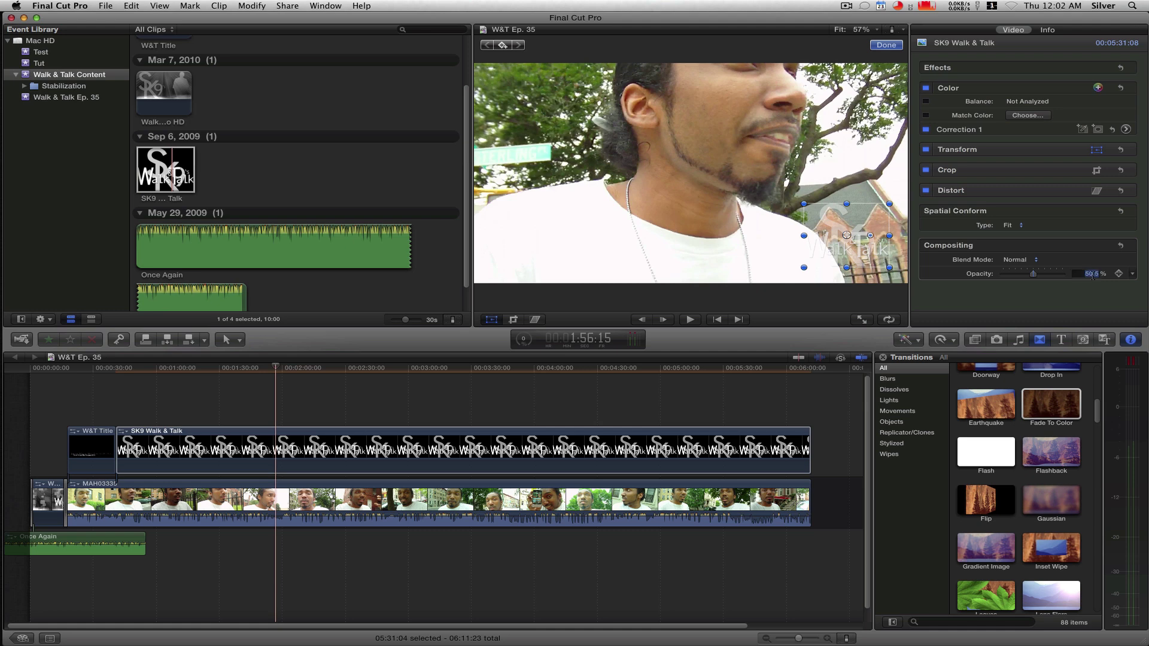
{"action": "type", "text": "50"}
{"action": "key", "text": "Return"}
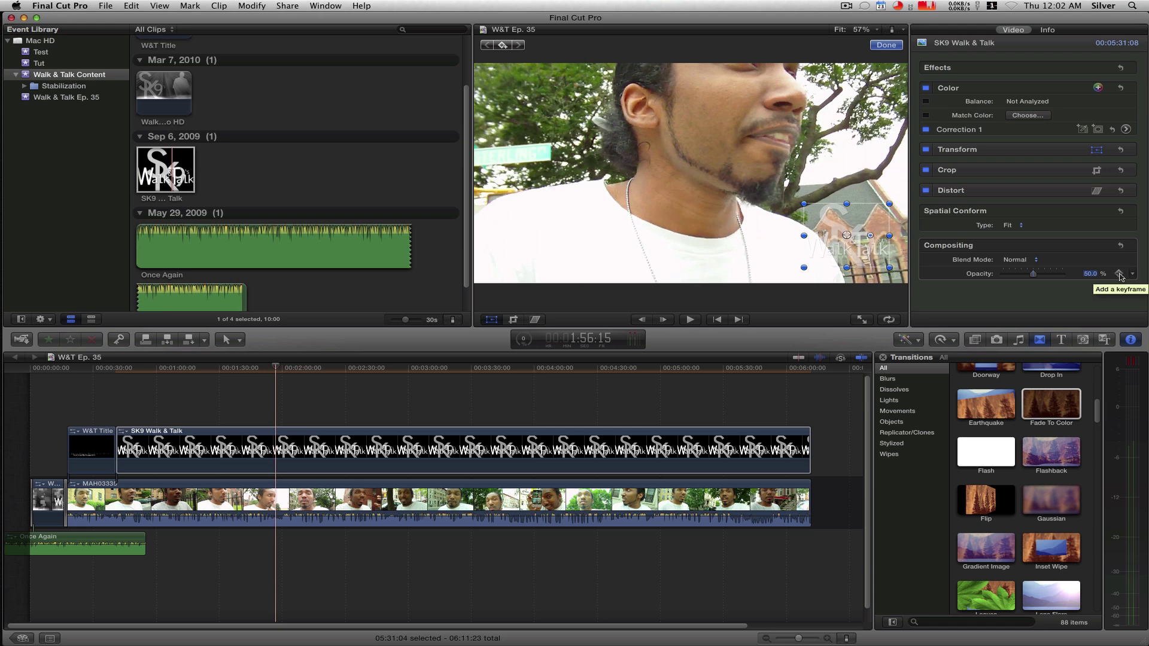
{"action": "left_click", "coordinate": [1119, 274]}
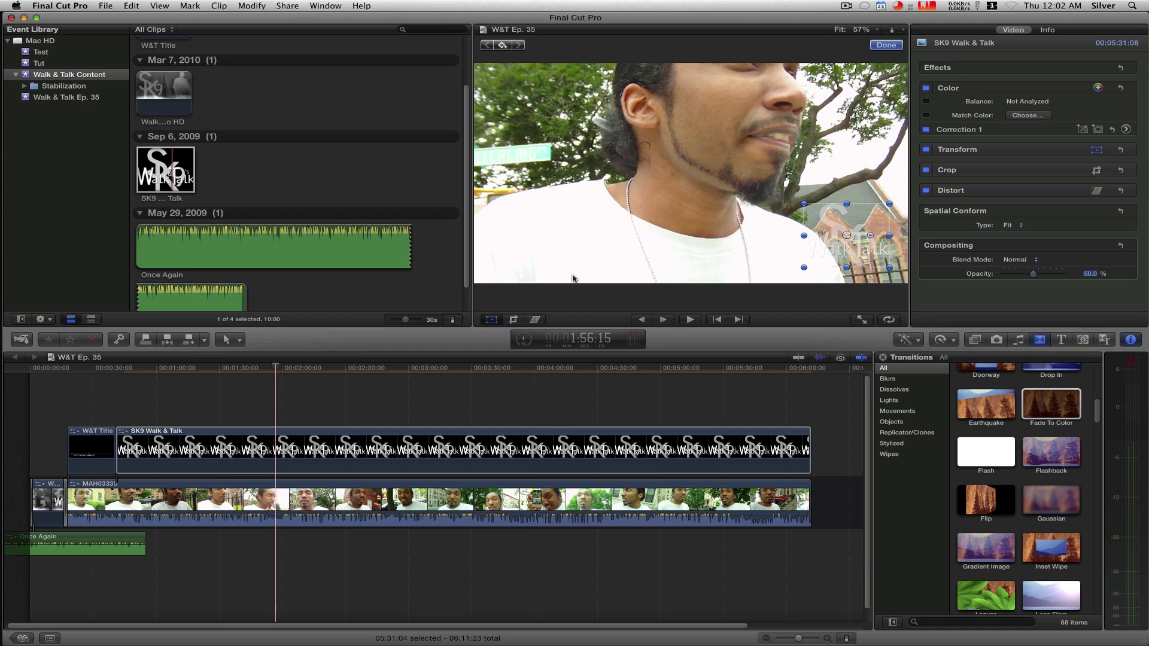
Review the semi-transparent logo from its start at 40:19, the W&T Title section and the cut from the intro around 16:16.
{"action": "left_click", "coordinate": [92, 372]}
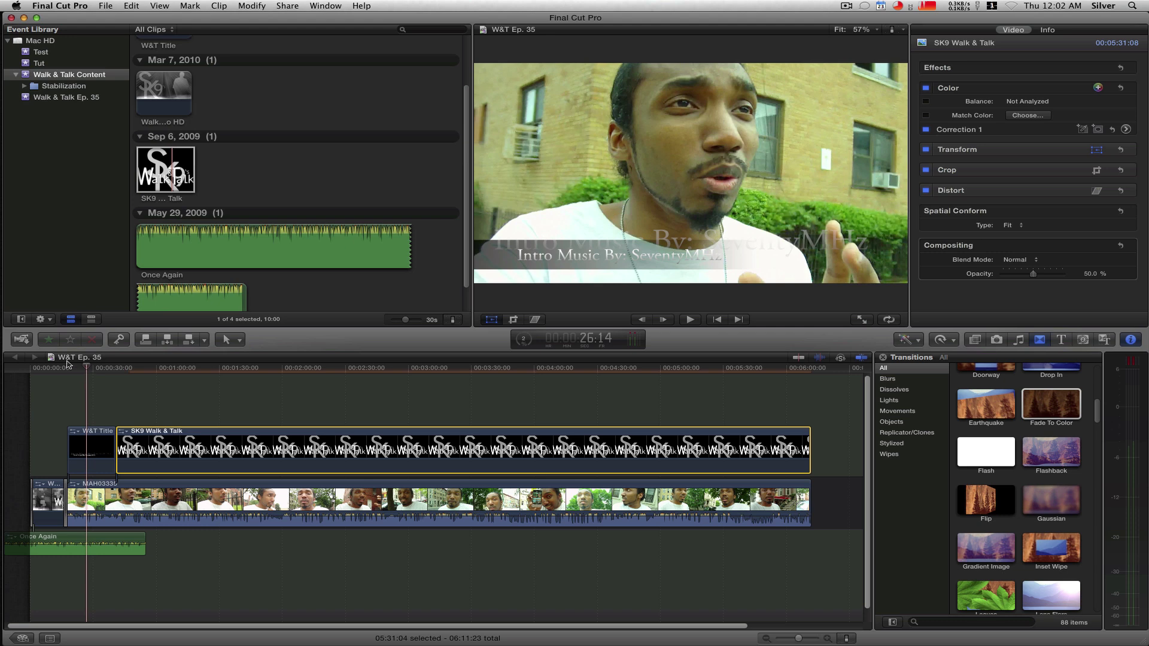
{"action": "left_click", "coordinate": [29, 372]}
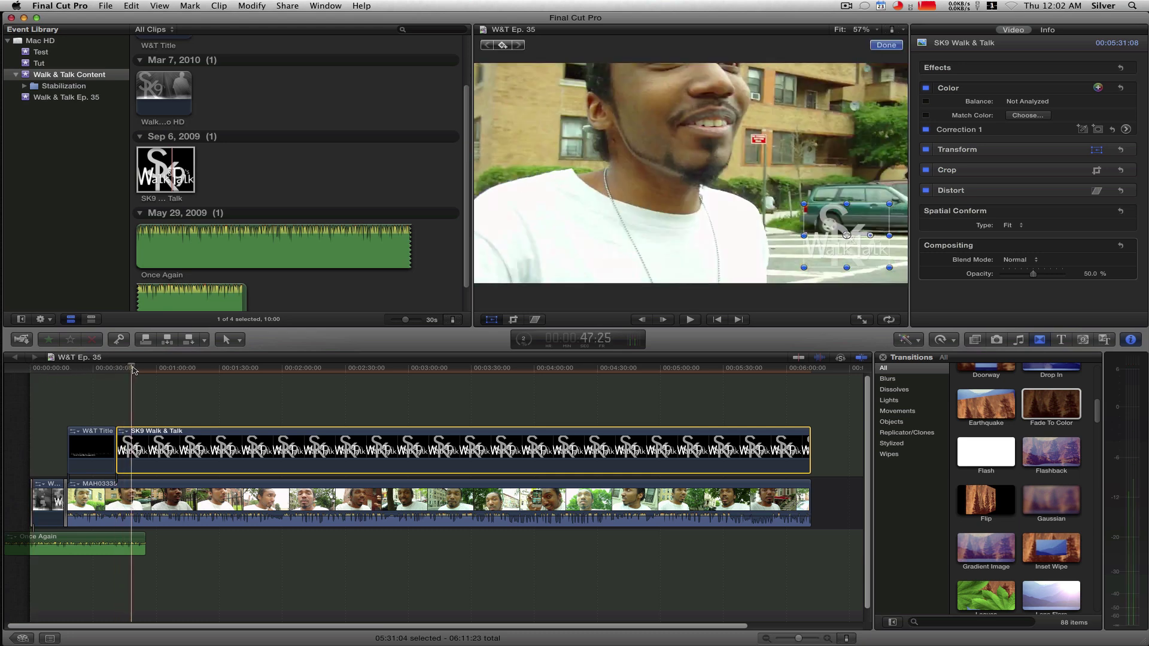
{"action": "key", "text": "space"}
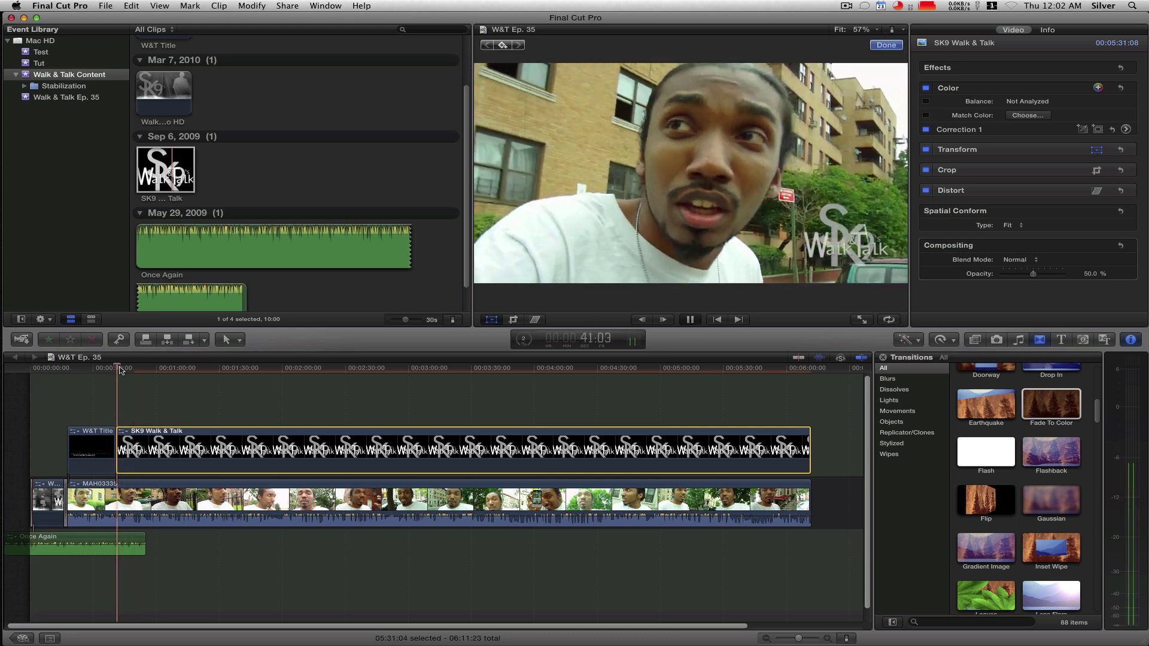
{"action": "key", "text": "space"}
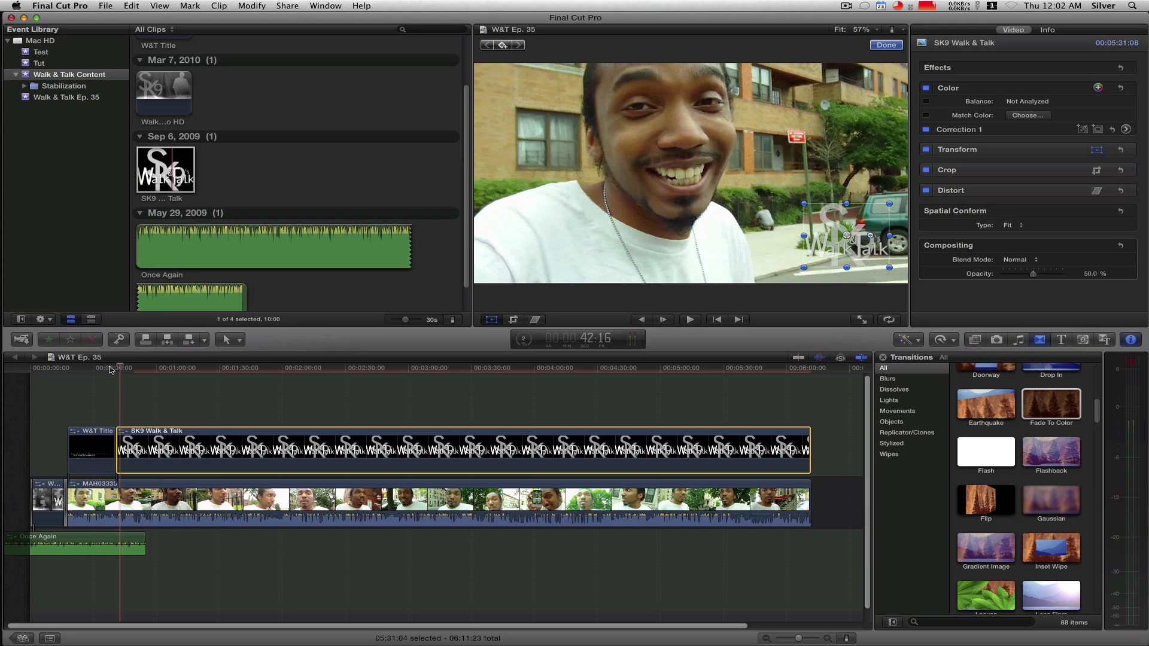
{"action": "left_click", "coordinate": [116, 368]}
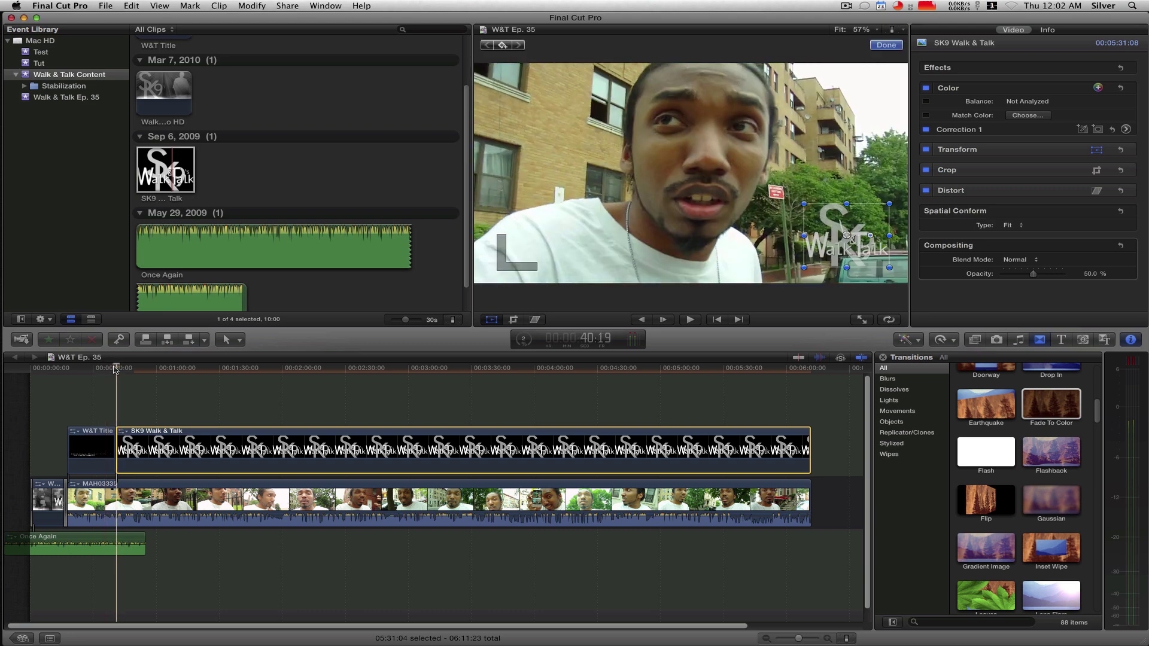
{"action": "left_click", "coordinate": [147, 442]}
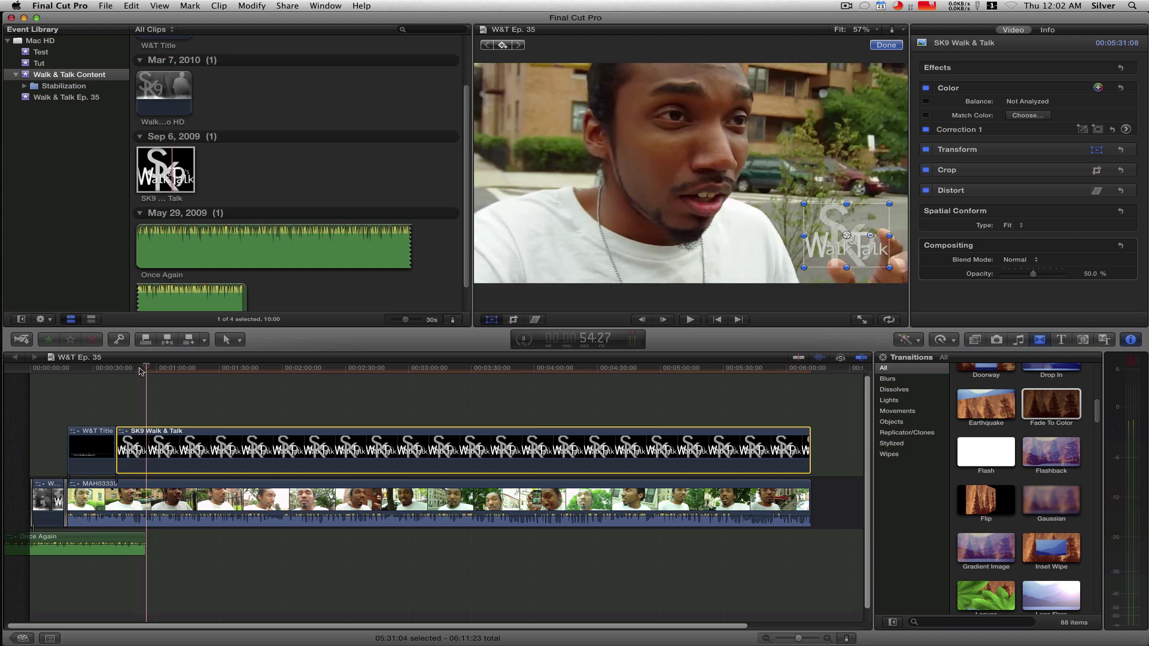
{"action": "left_click", "coordinate": [139, 368]}
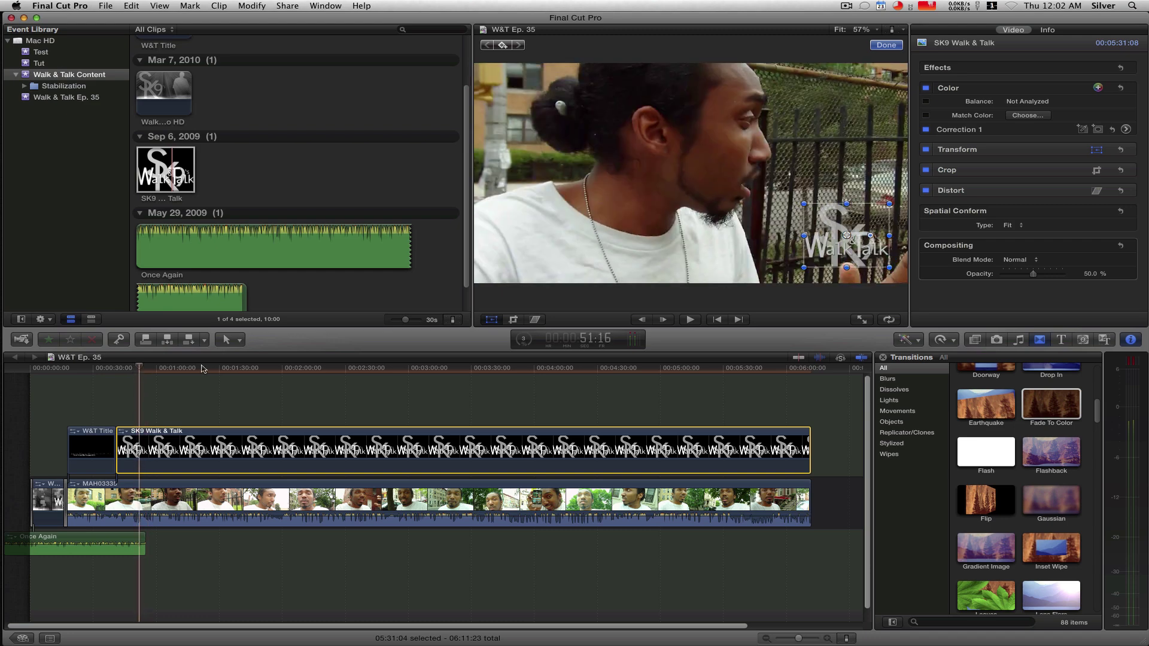
{"action": "left_click", "coordinate": [89, 368]}
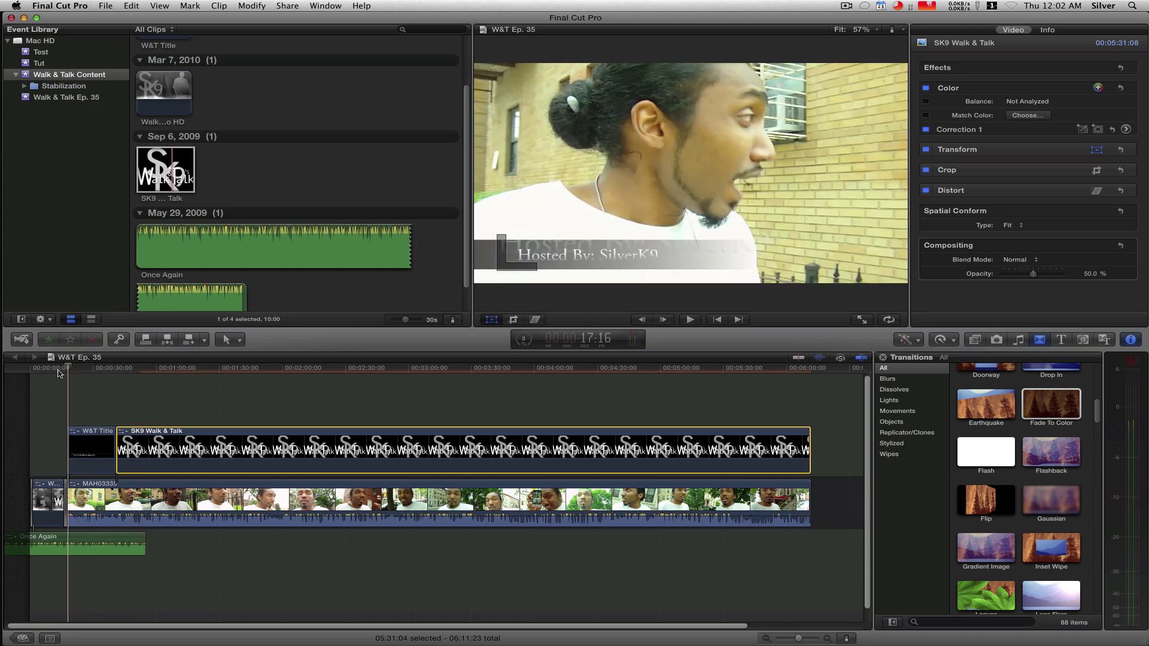
{"action": "left_click", "coordinate": [65, 369]}
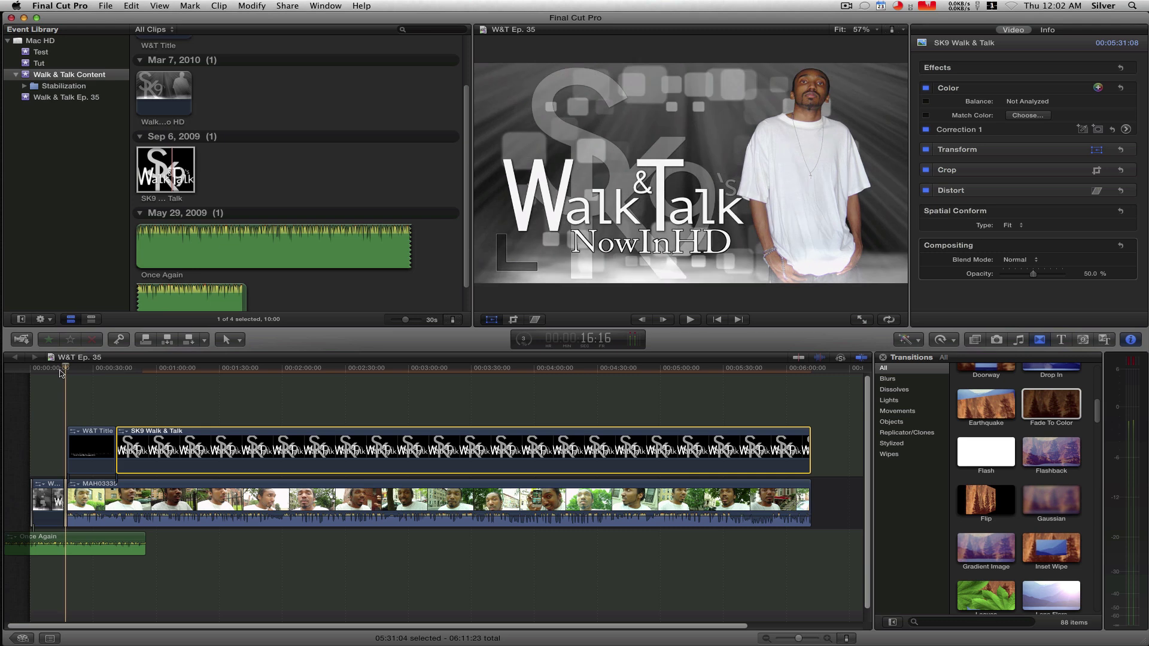